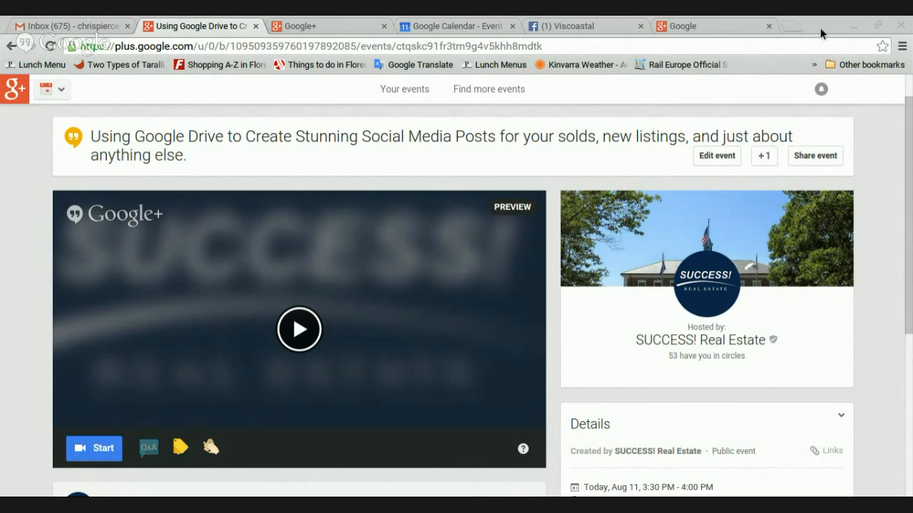
Bring the browser back into focus and switch to the Gmail inbox tab
click(802, 27)
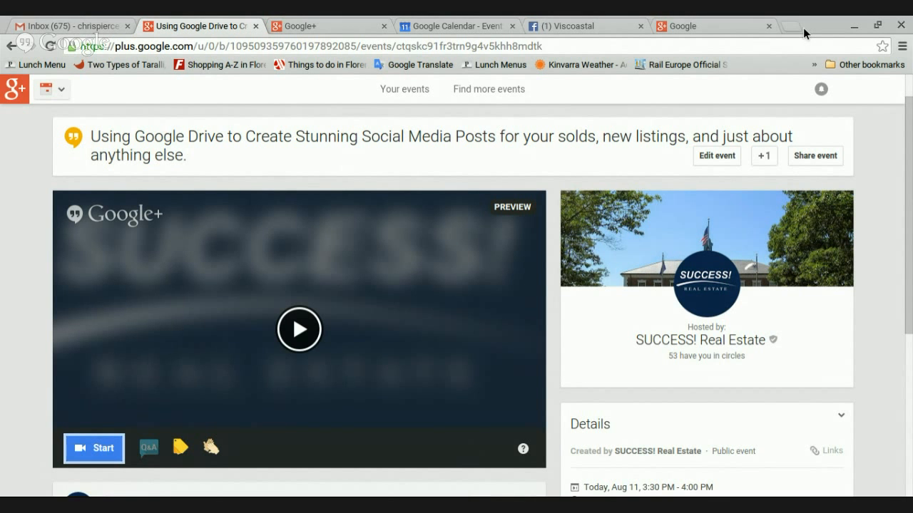
click(38, 22)
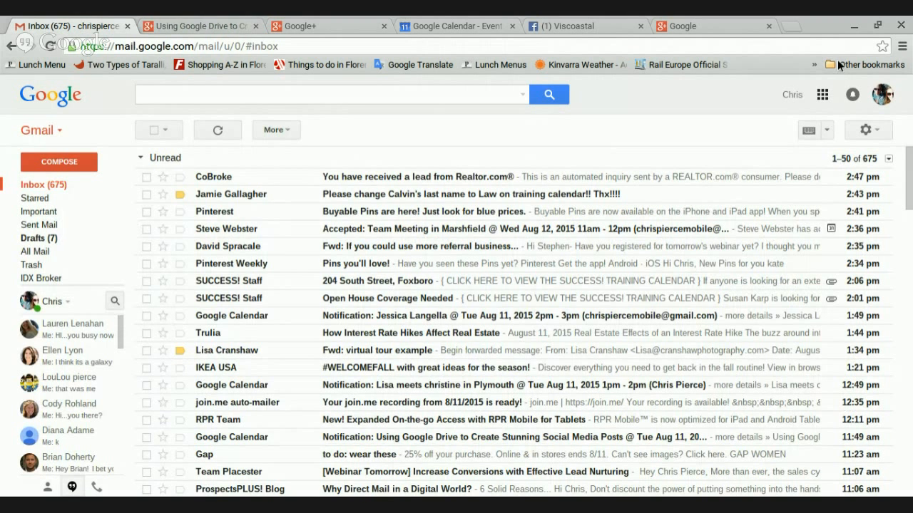
Launch Google Drive from the Google apps grid in Gmail
click(823, 95)
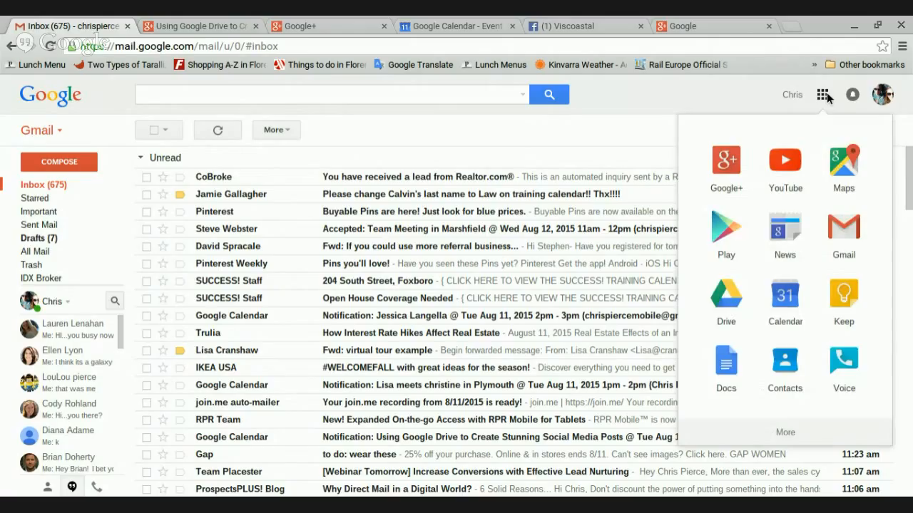
click(728, 298)
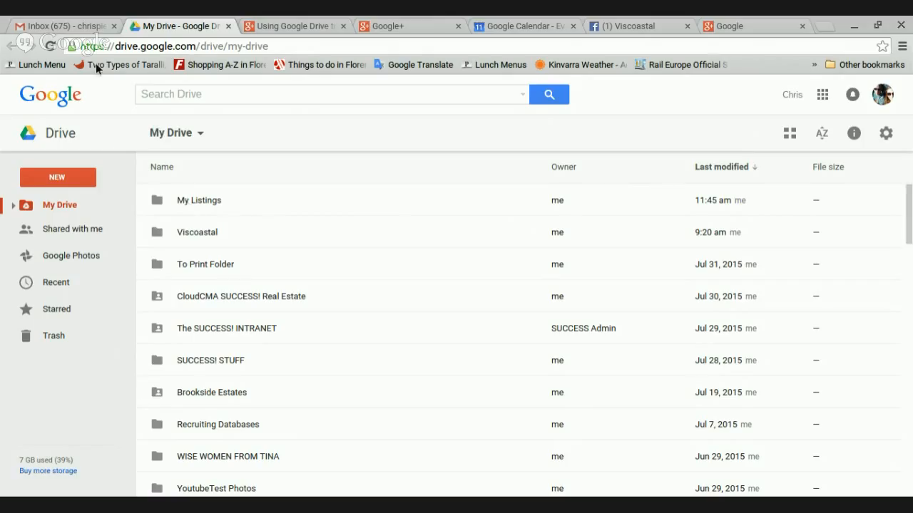
Cancel an unneeded new folder and open the My Listings folder
click(71, 177)
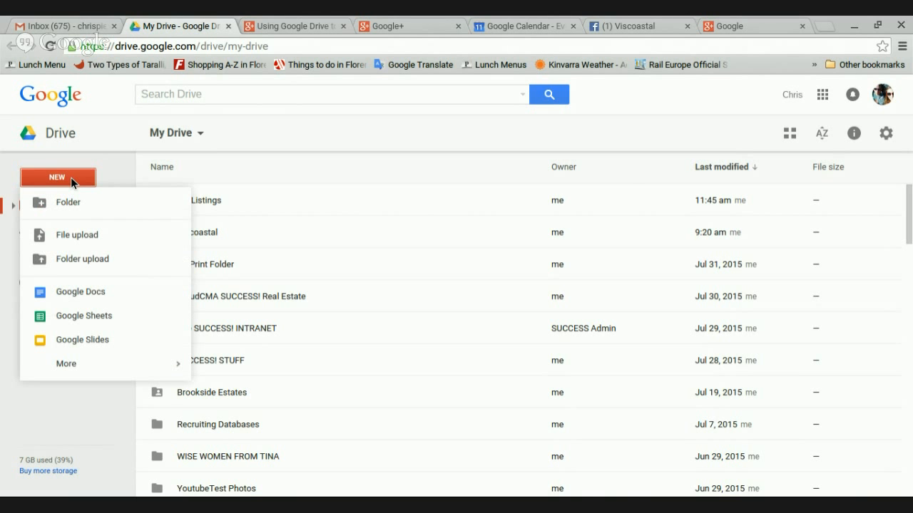
click(72, 214)
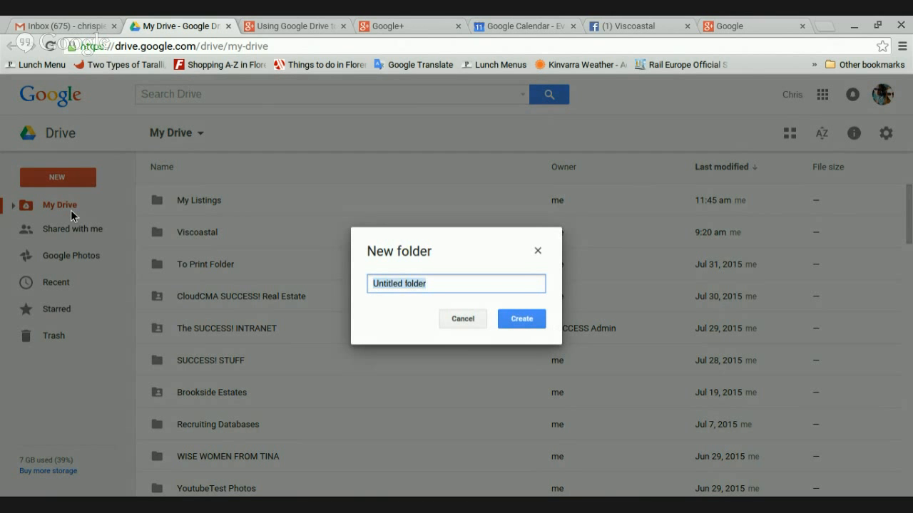
click(461, 318)
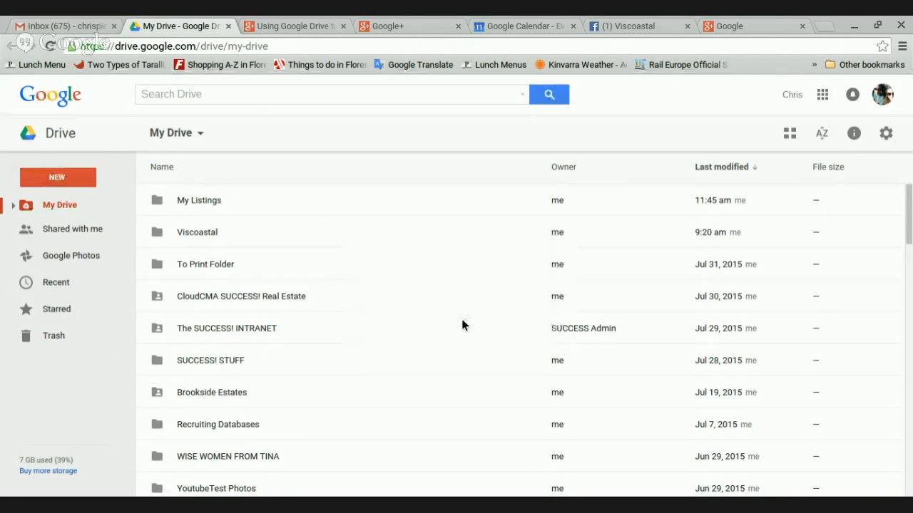
double_click(195, 202)
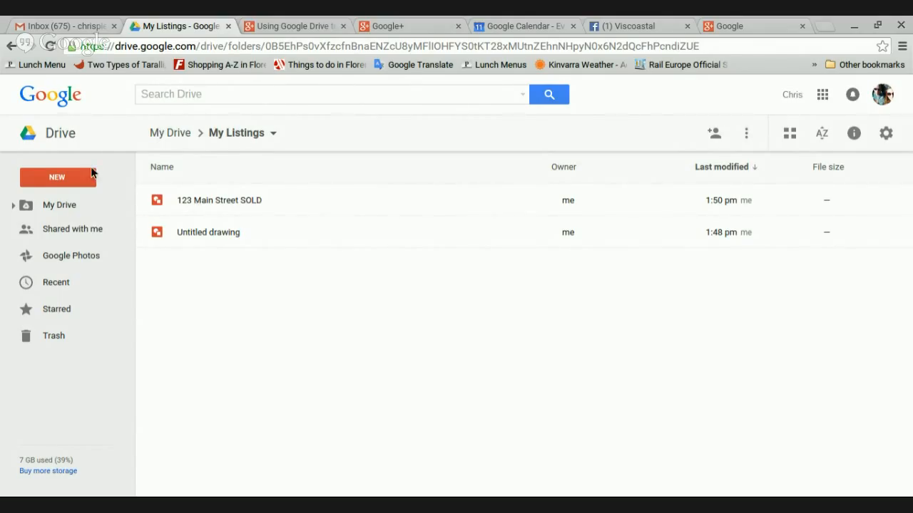
Create a new Google Drawings file from NEW > More in My Listings
click(53, 178)
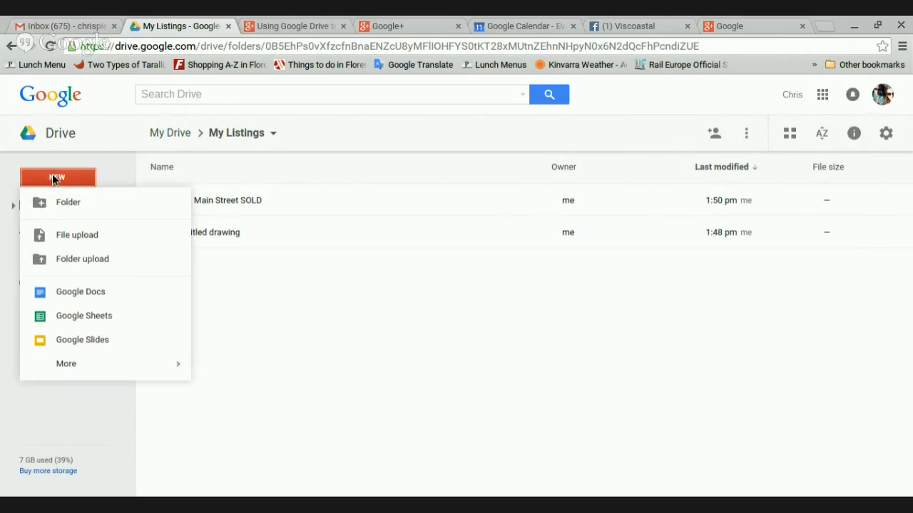
mouse_move(70, 370)
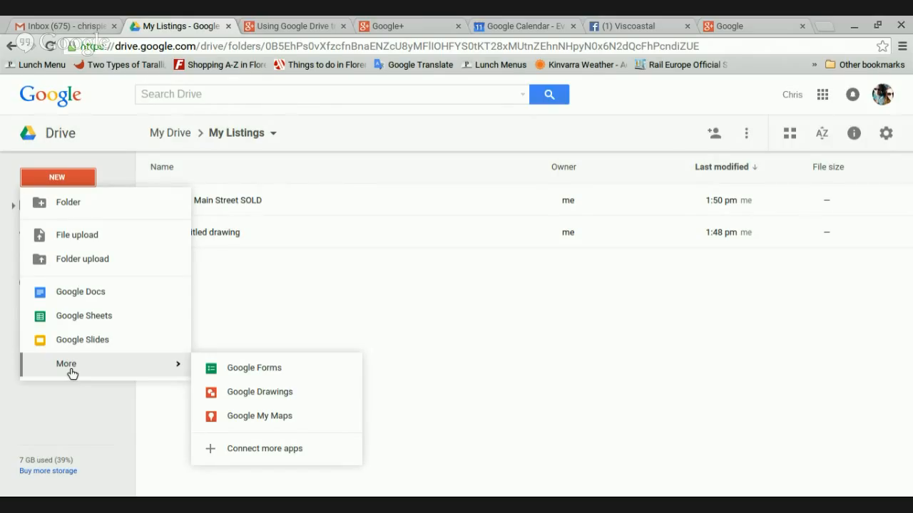
click(282, 394)
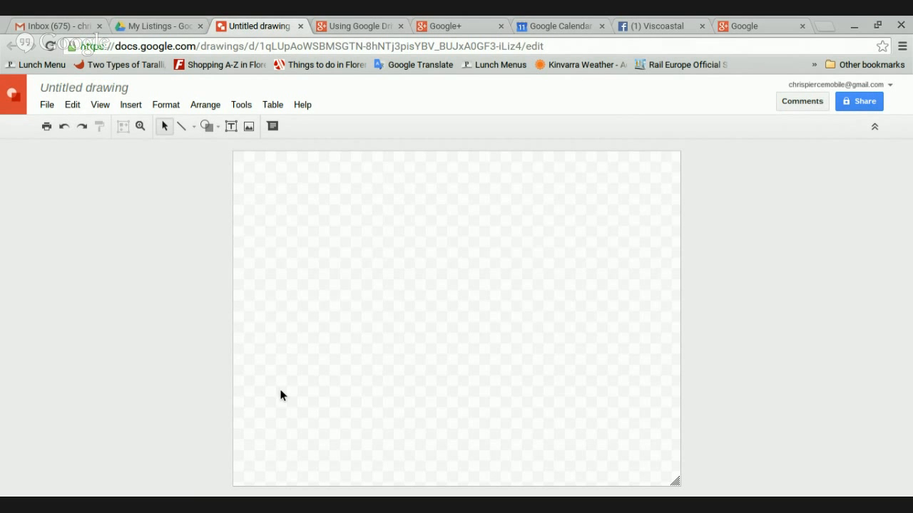
click(86, 89)
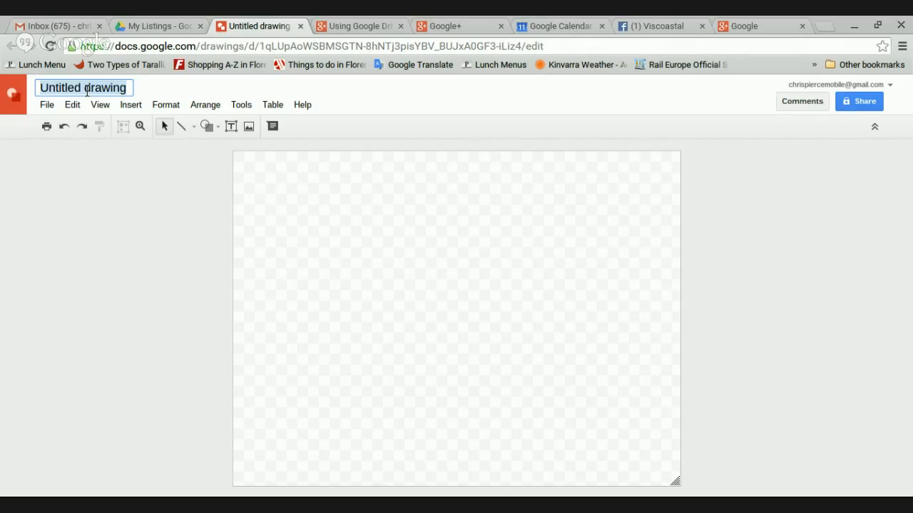
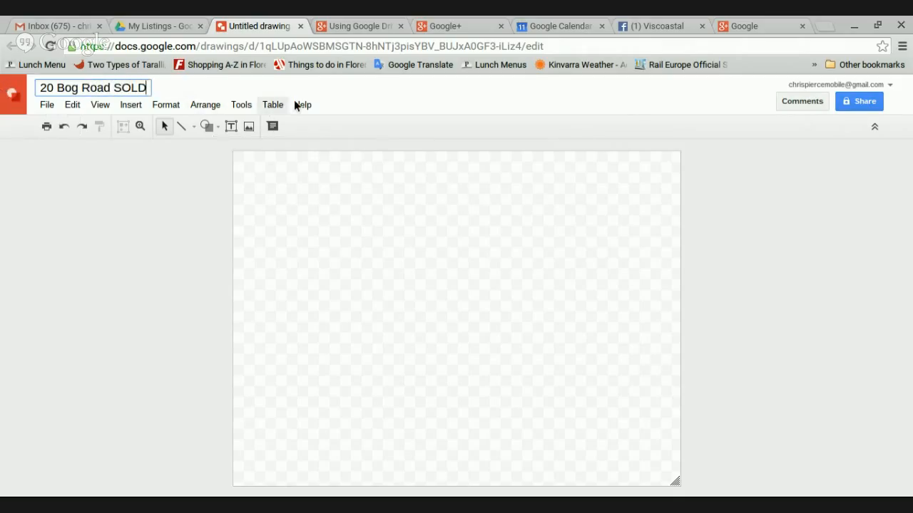
key(Return)
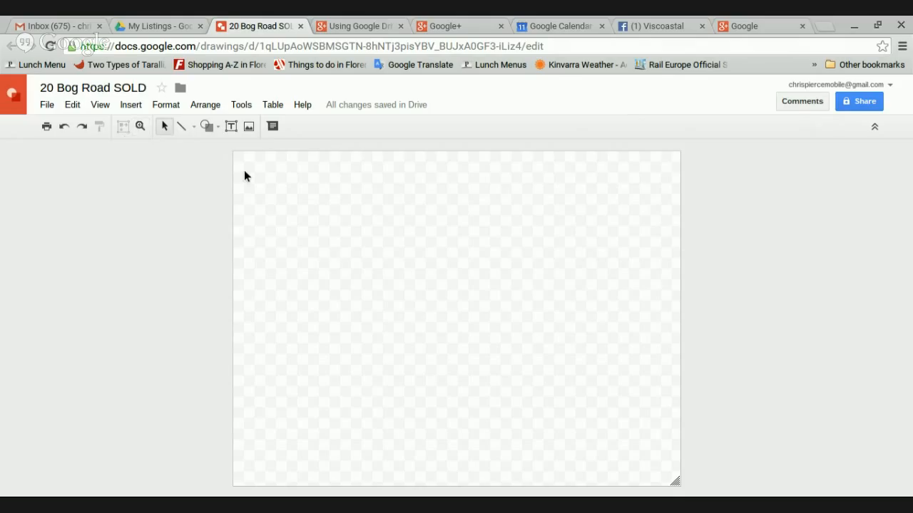
Upload the black-and-white dock photo from the computer onto the canvas
click(250, 127)
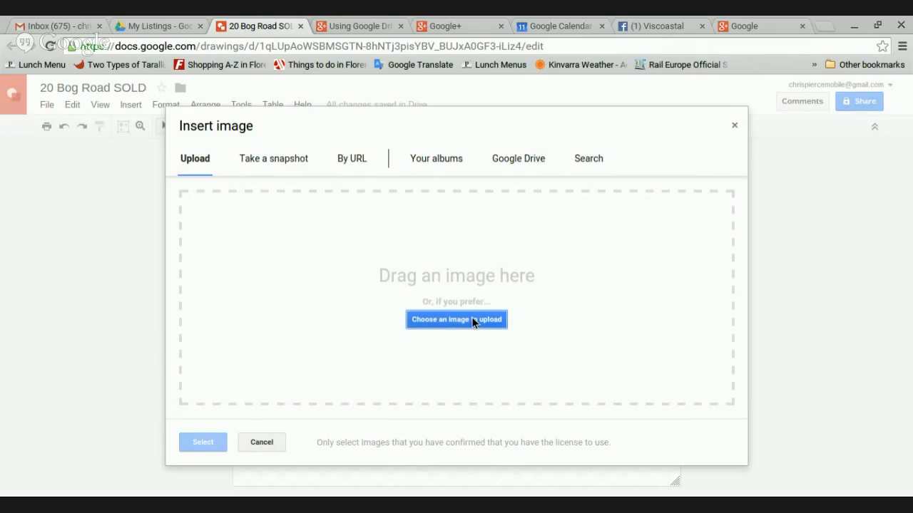
click(473, 322)
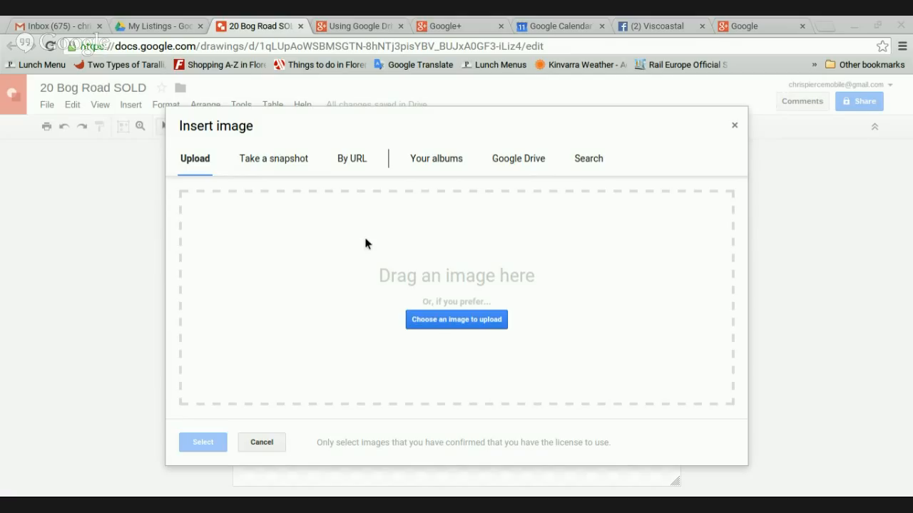
double_click(344, 232)
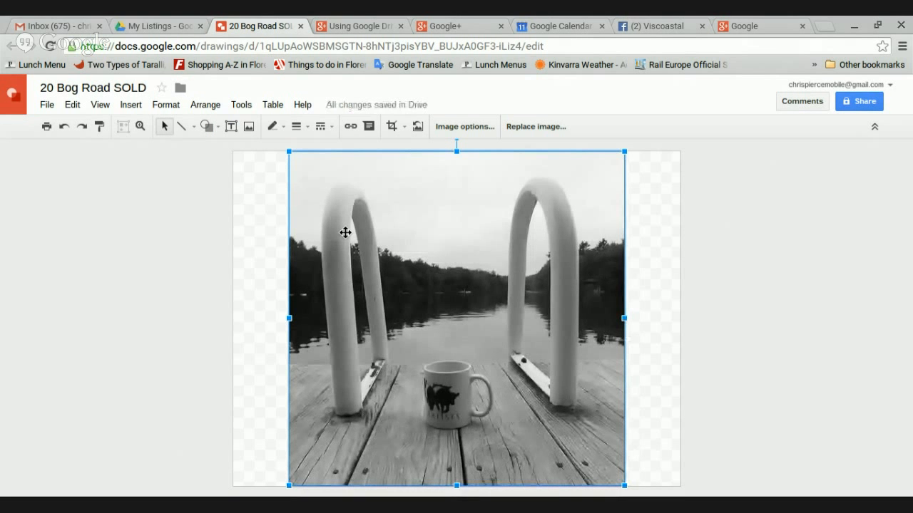
Snap the dock photo to the page's left and top edges
mouse_move(459, 226)
mouse_down()
mouse_move(457, 238)
mouse_move(454, 231)
mouse_up()
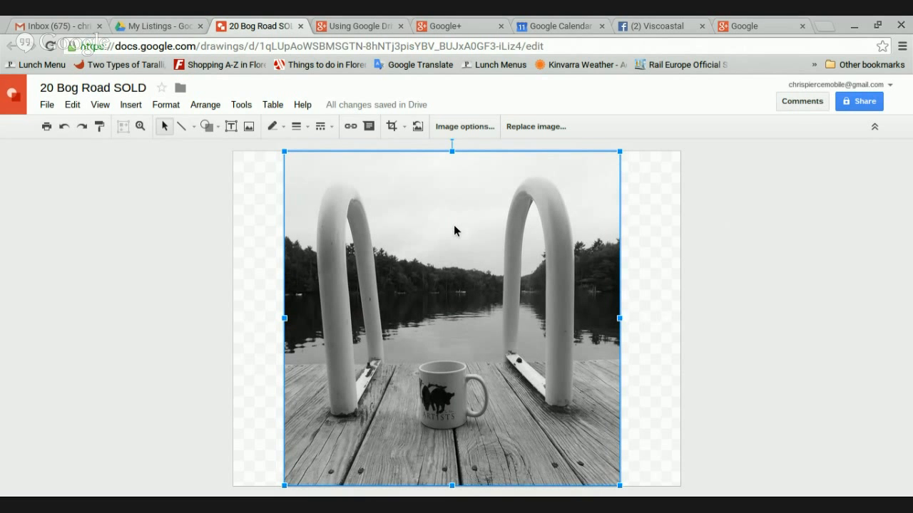
drag(452, 226, 512, 227)
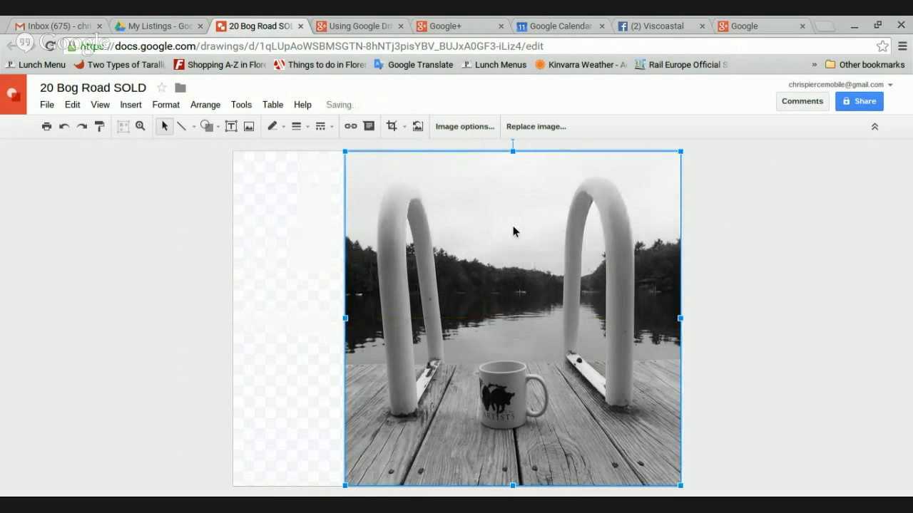
drag(449, 250, 402, 241)
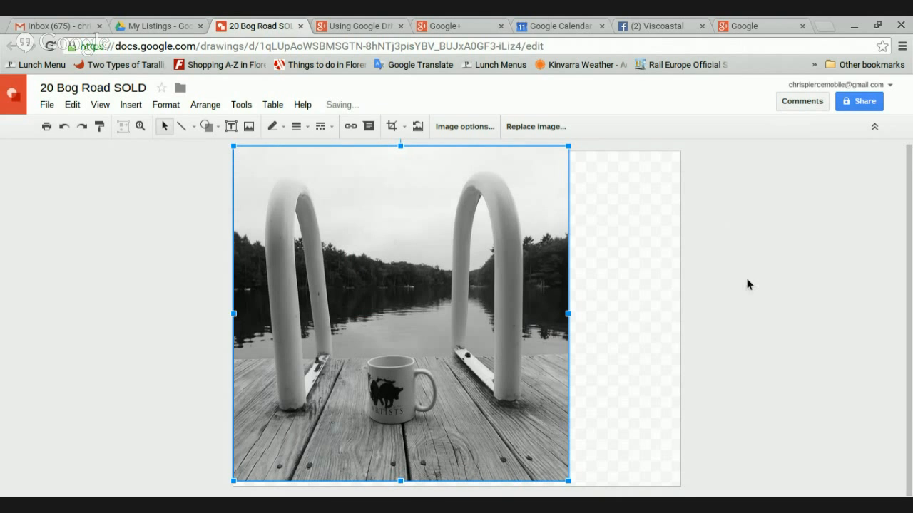
mouse_move(493, 258)
mouse_down()
mouse_move(497, 275)
mouse_move(498, 265)
mouse_up()
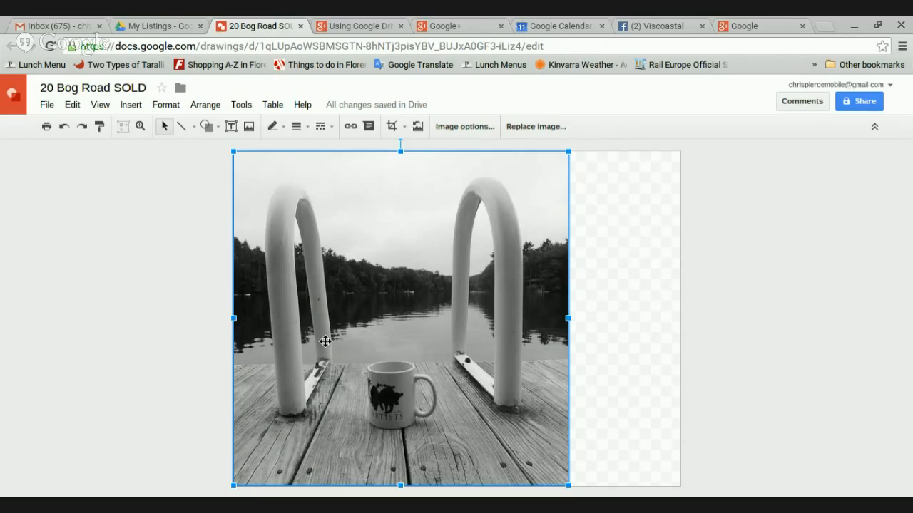
Trim the page width to match the dock photo's right edge
click(578, 295)
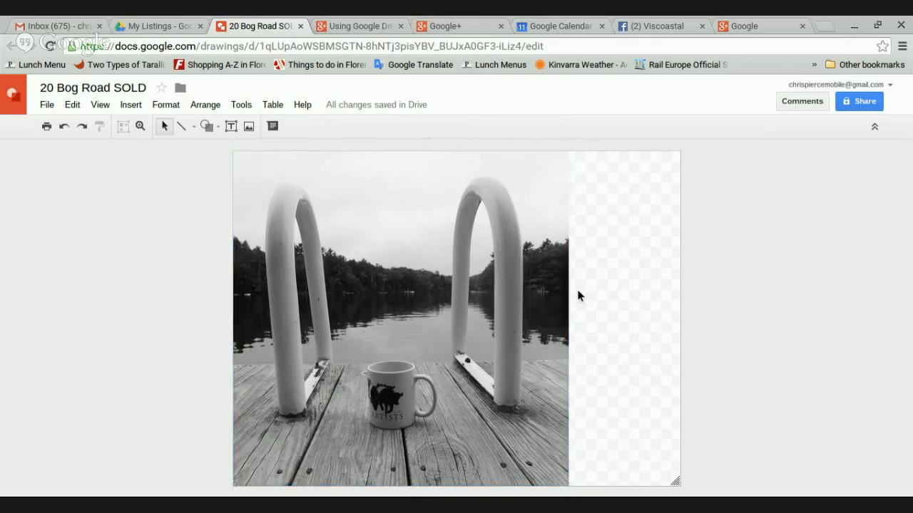
click(499, 264)
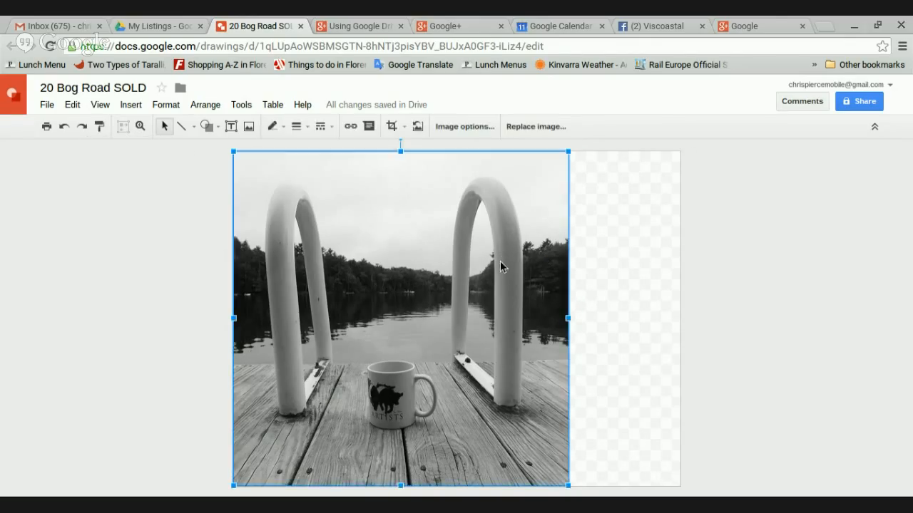
click(659, 474)
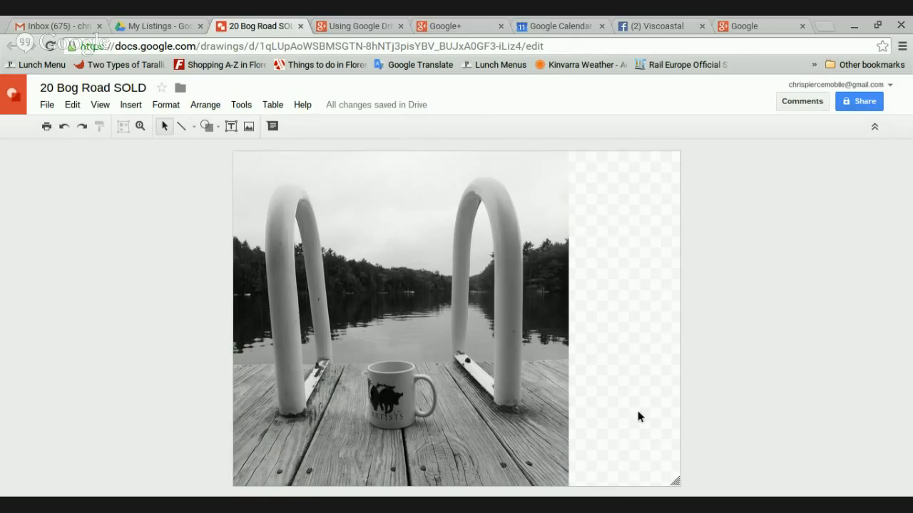
drag(675, 481, 566, 485)
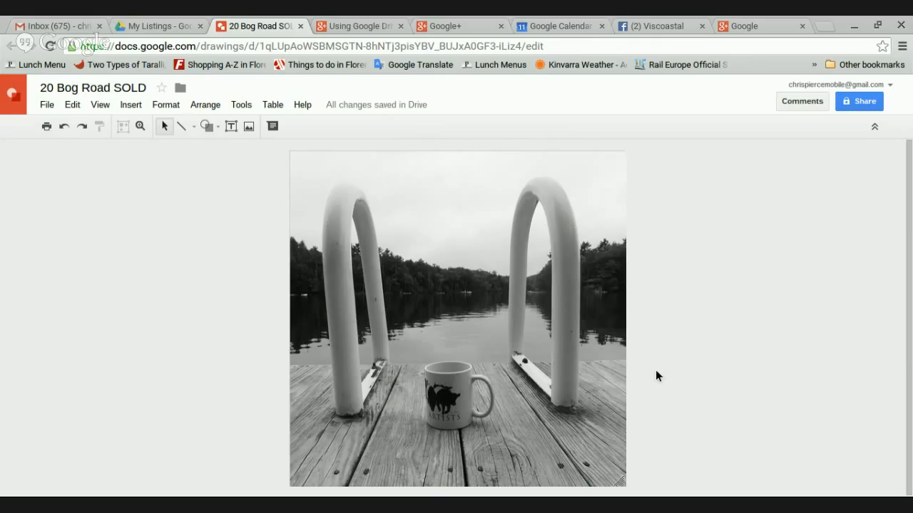
Draw a text box across the top of the photo containing 'JUST SOLD'
click(228, 131)
click(229, 126)
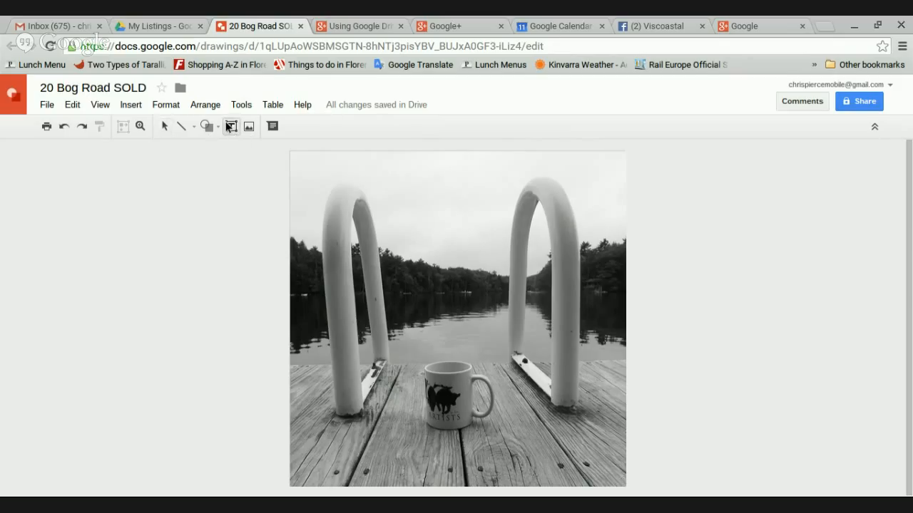
drag(333, 172, 585, 259)
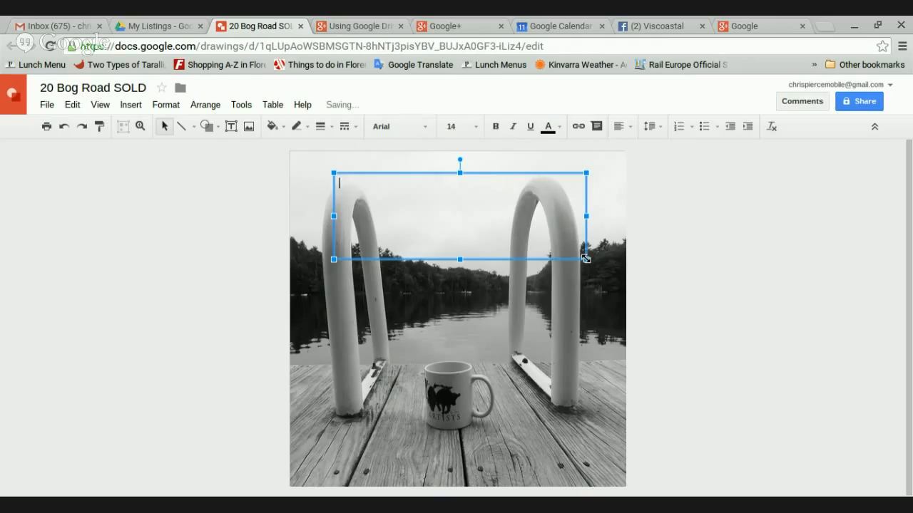
text(JUST SOLD)
Centre the JUST SOLD text horizontally and vertically in its box, then select it
click(630, 127)
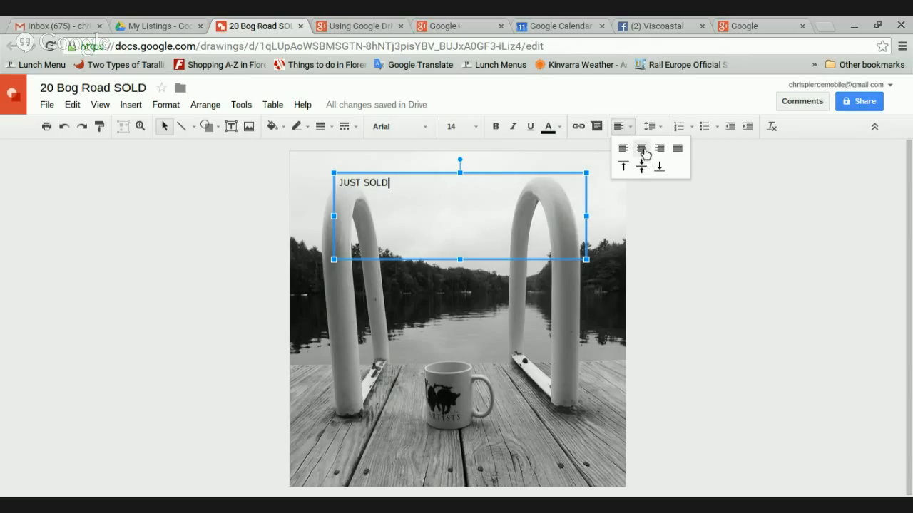
click(642, 150)
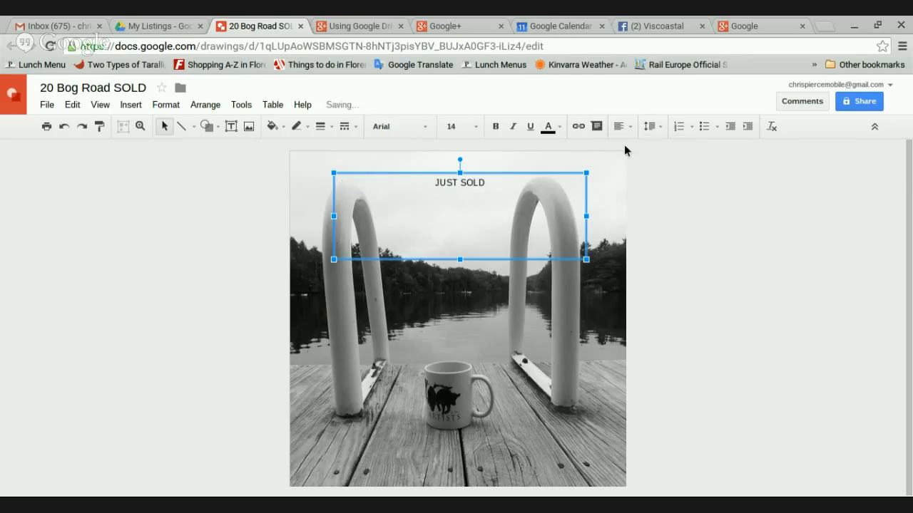
click(628, 131)
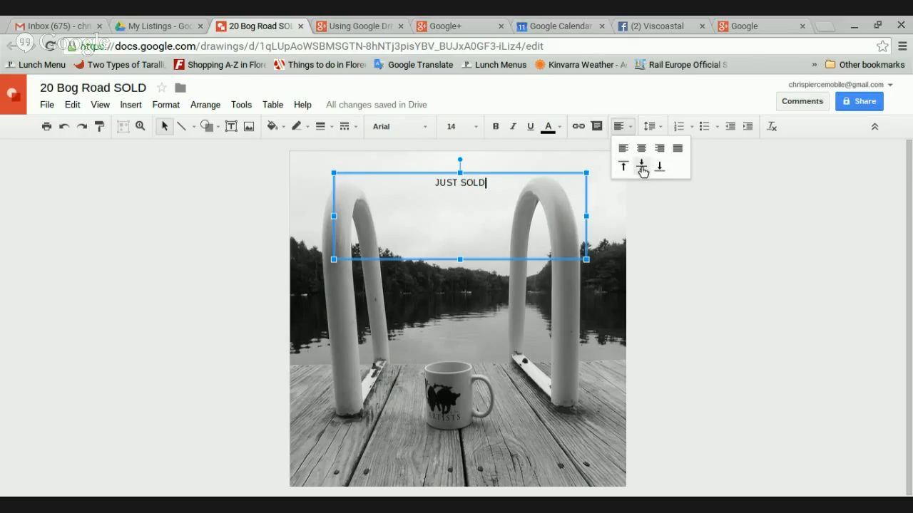
click(641, 168)
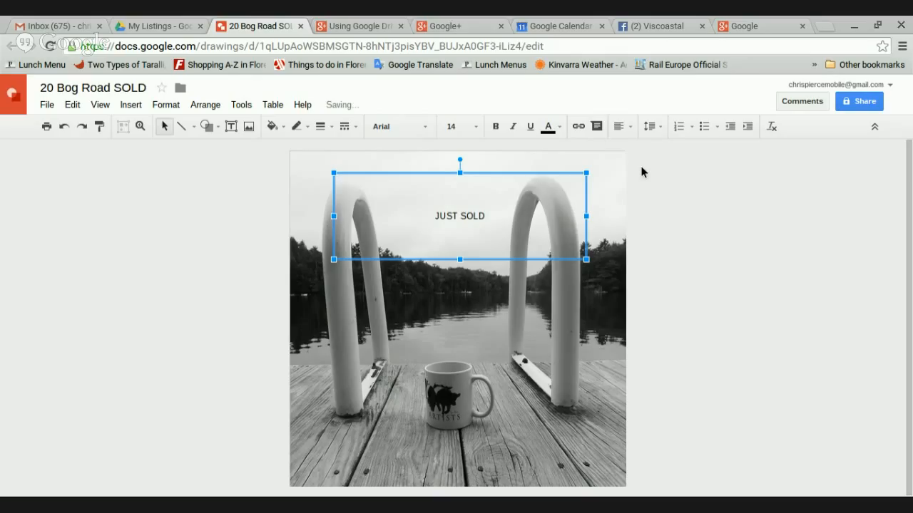
triple_click(456, 214)
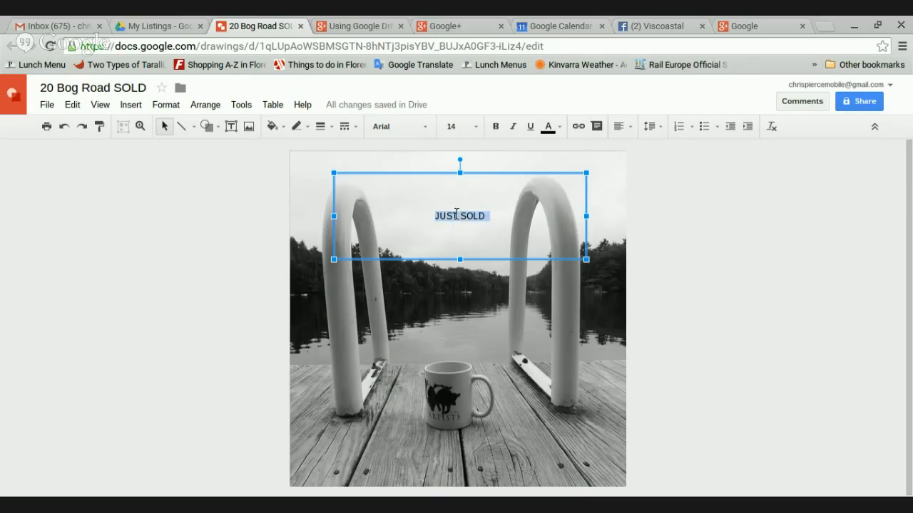
Enlarge JUST SOLD to 48 pt and add Roboto Condensed to the font list
click(477, 127)
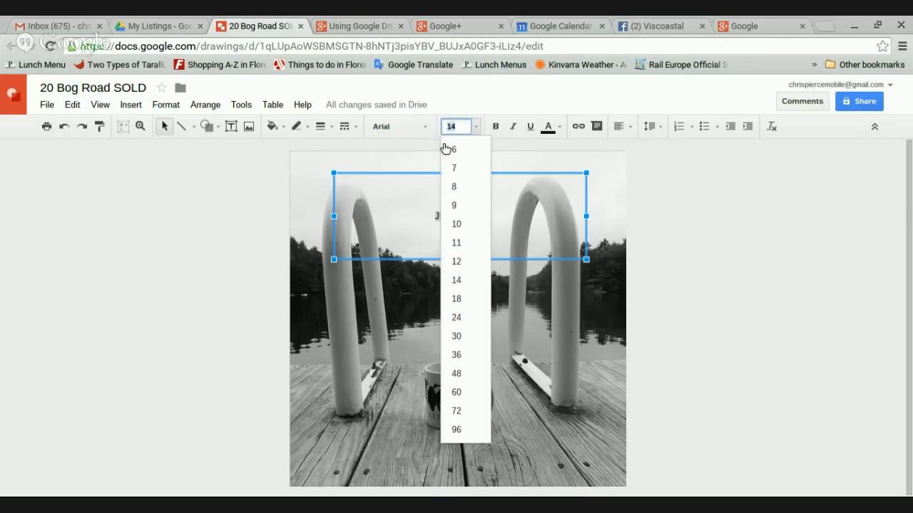
click(456, 318)
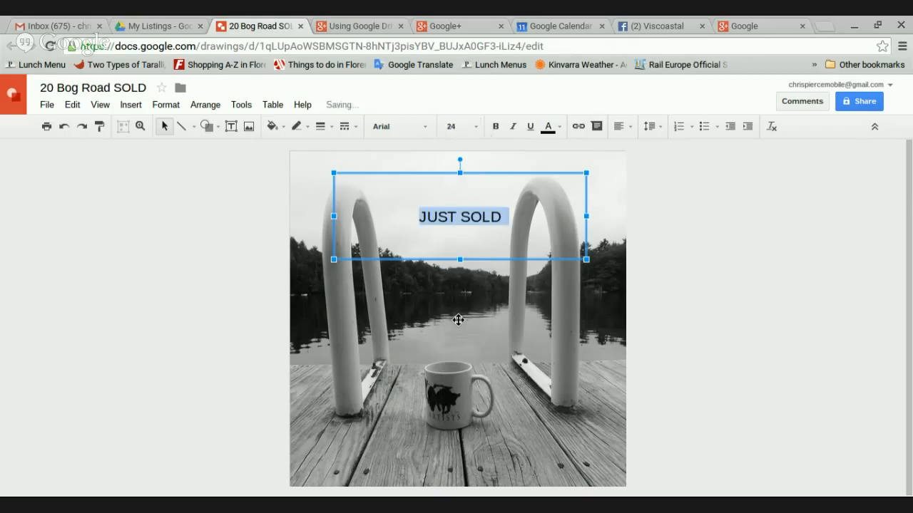
click(476, 127)
click(454, 378)
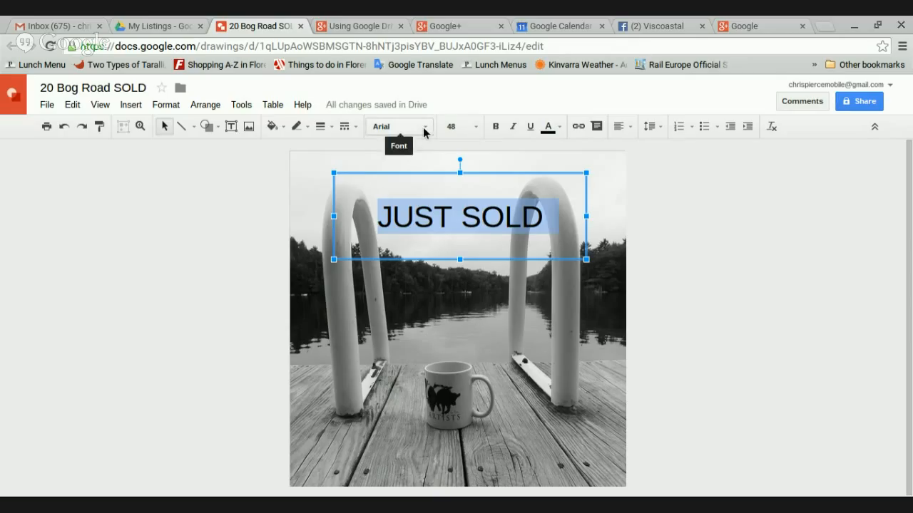
click(425, 129)
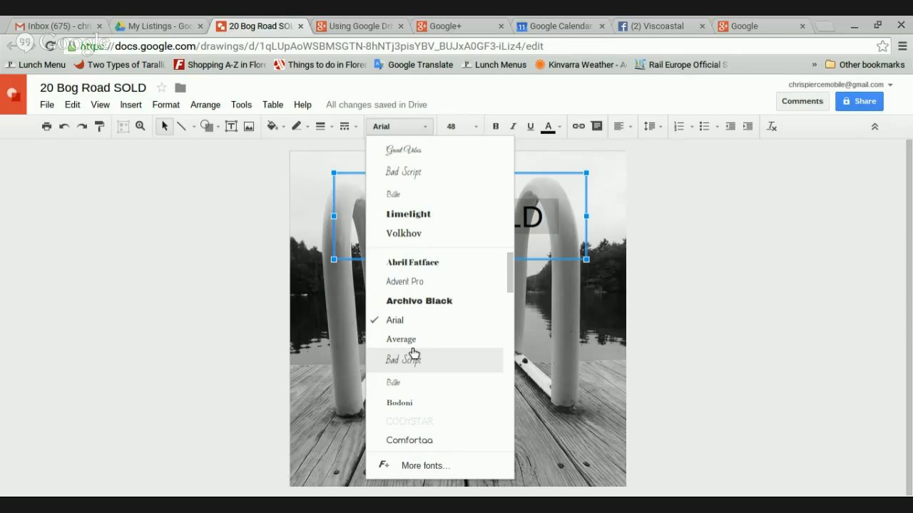
click(410, 467)
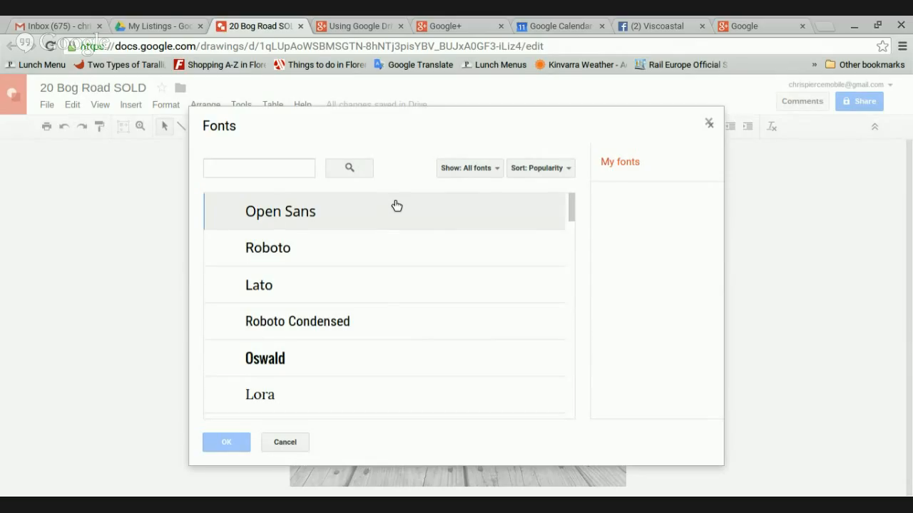
click(260, 313)
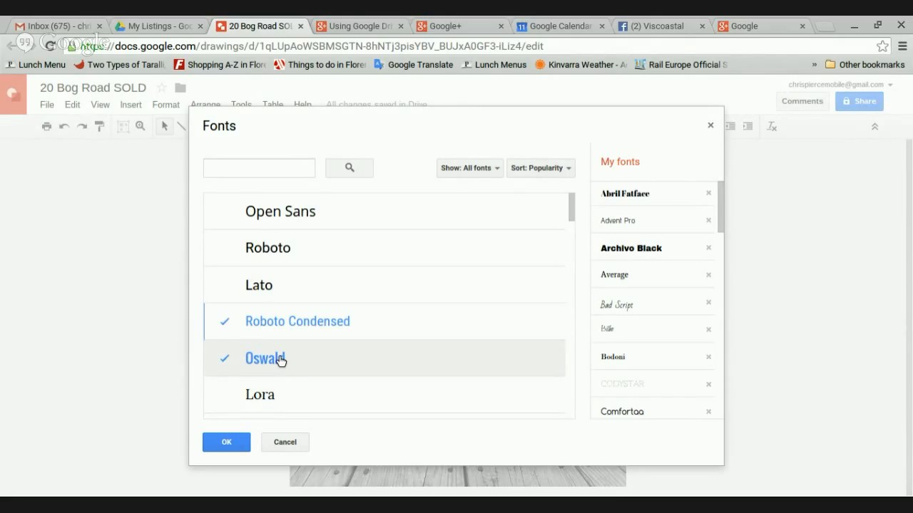
click(236, 443)
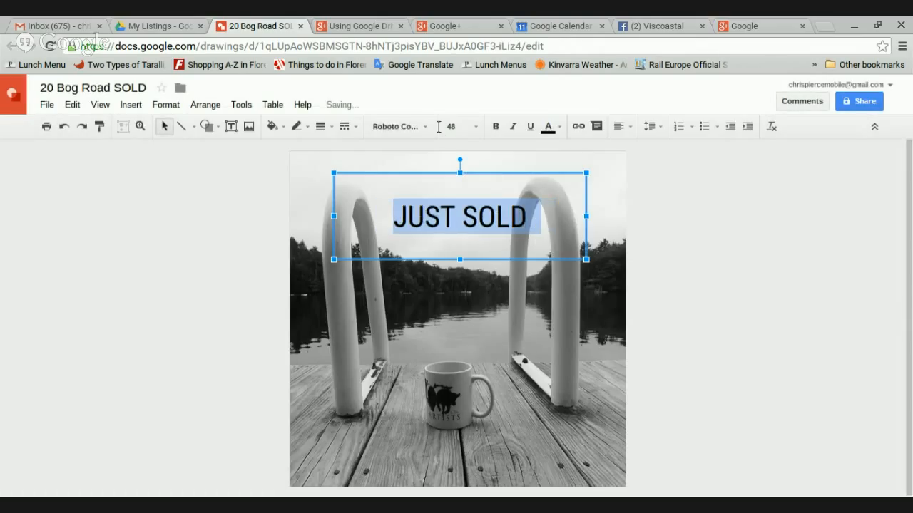
Change the JUST SOLD font to Codystar after trying Great Vibes
click(425, 128)
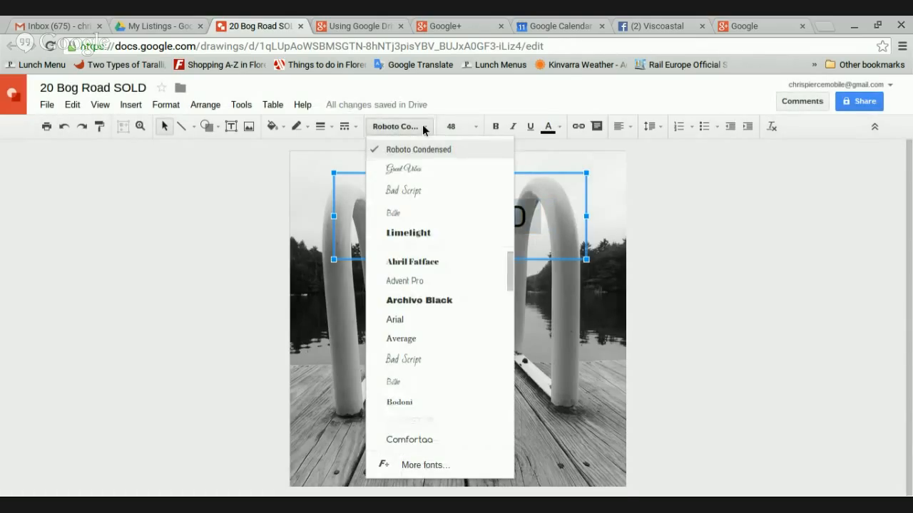
click(421, 177)
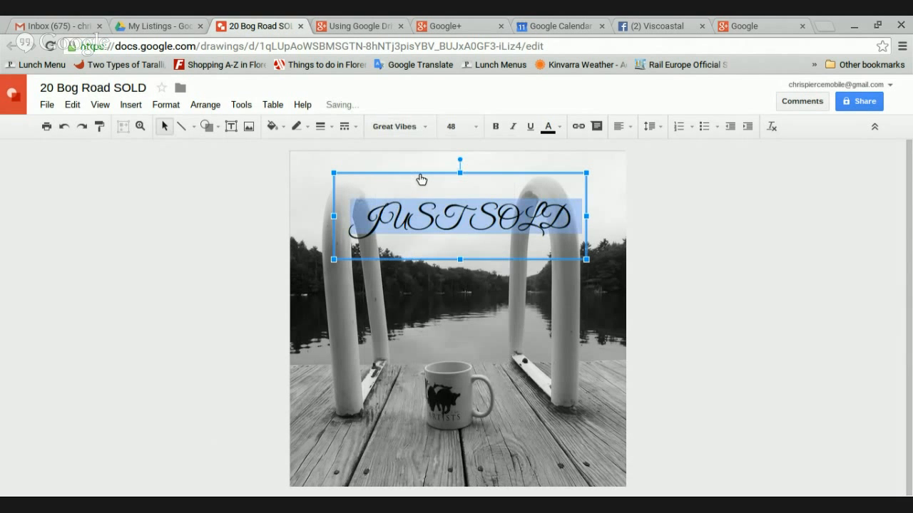
click(427, 129)
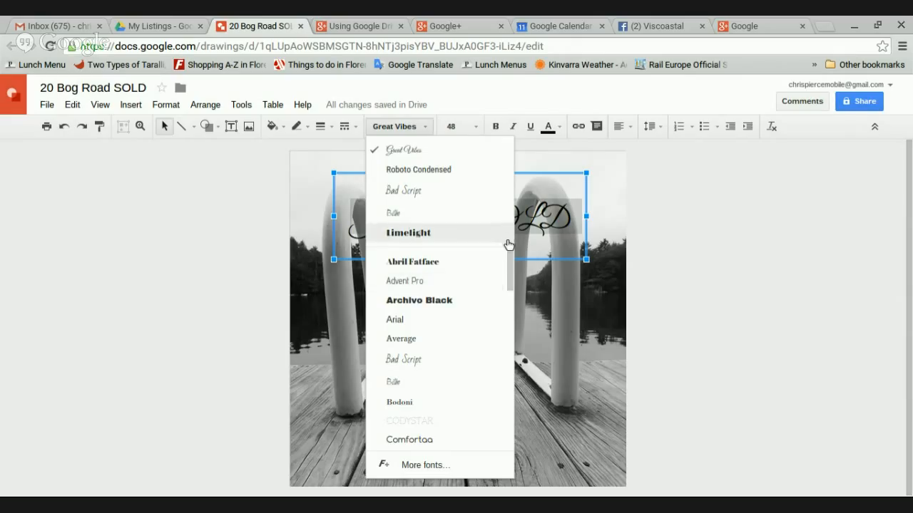
click(411, 423)
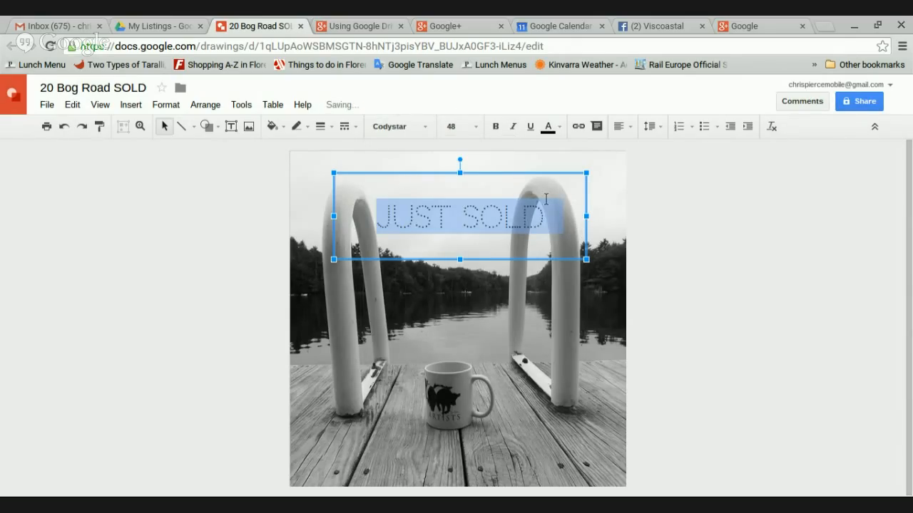
Make JUST SOLD bold, red and 72 pt, widening its box to one line
click(497, 126)
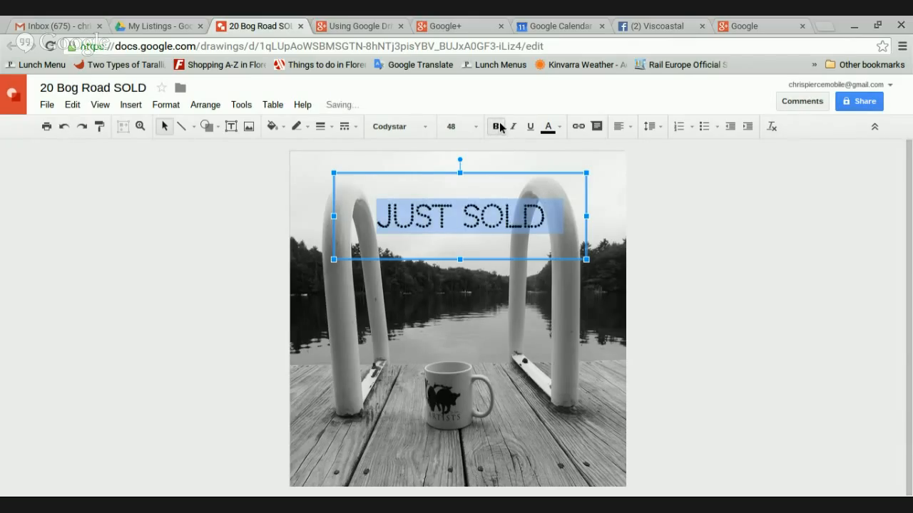
click(549, 128)
click(549, 243)
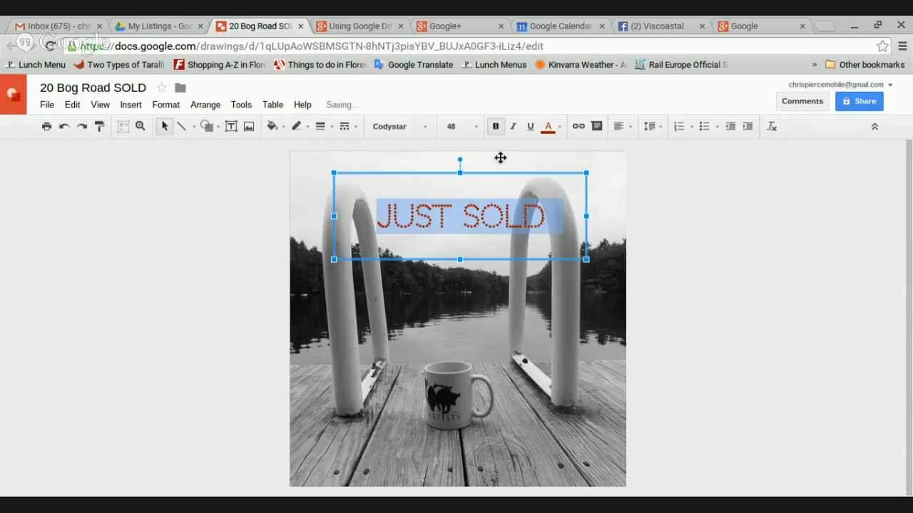
click(477, 127)
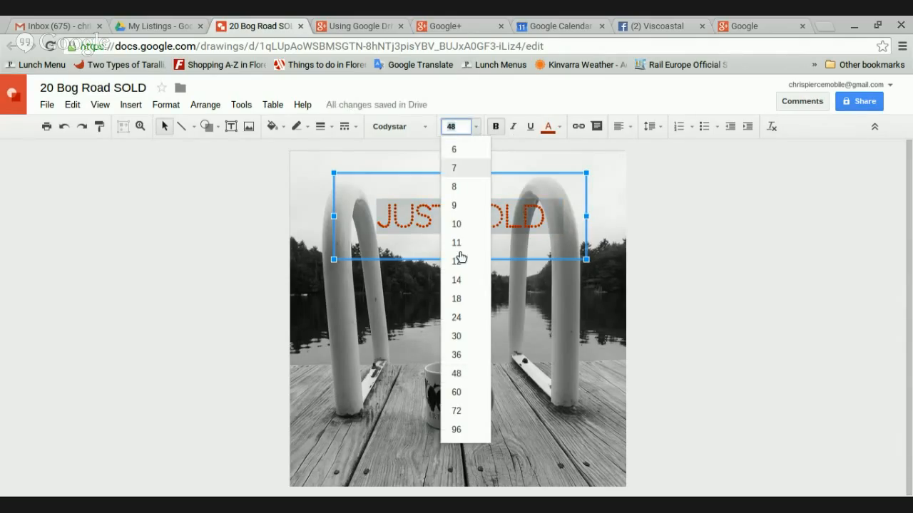
click(460, 410)
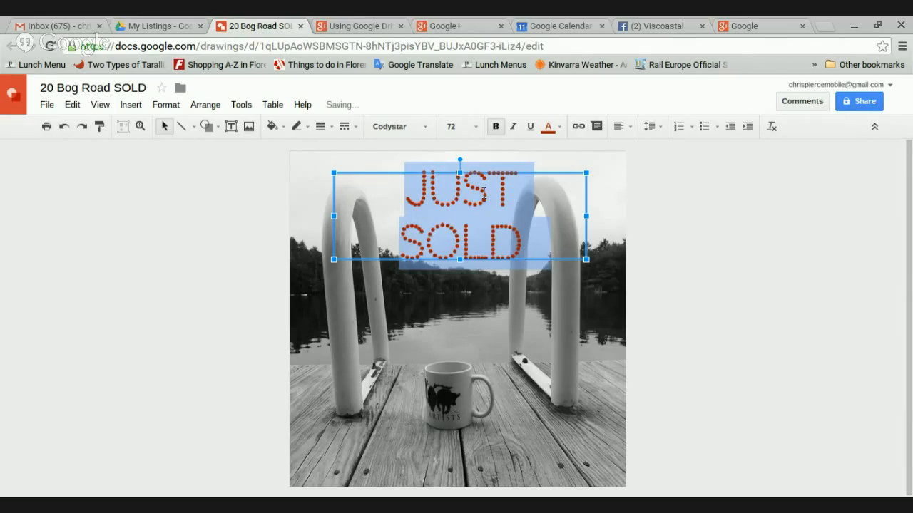
drag(586, 218, 616, 216)
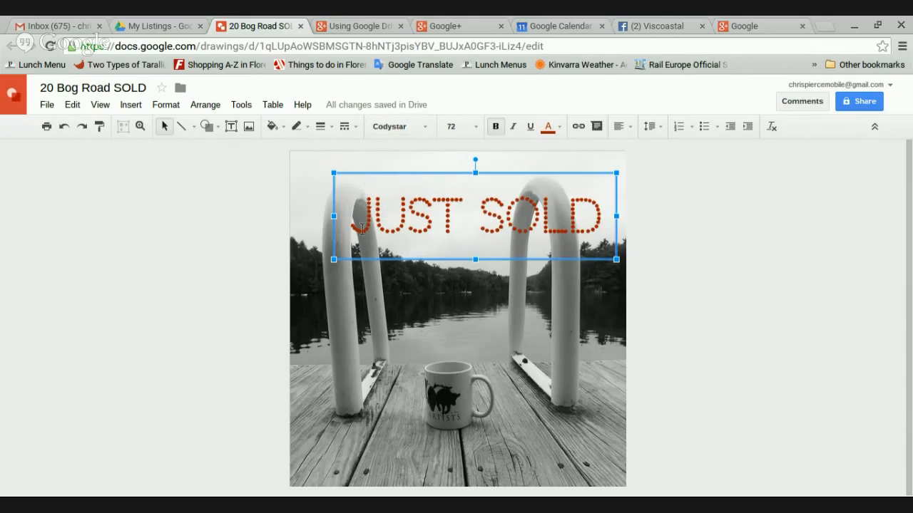
Move the JUST SOLD heading to horizontal centre near the photo's top edge
drag(362, 178, 346, 181)
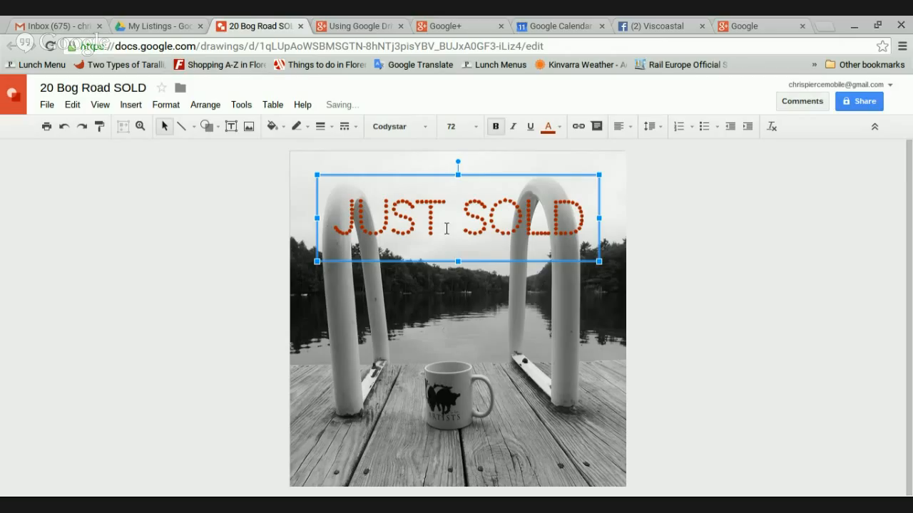
drag(465, 185, 466, 164)
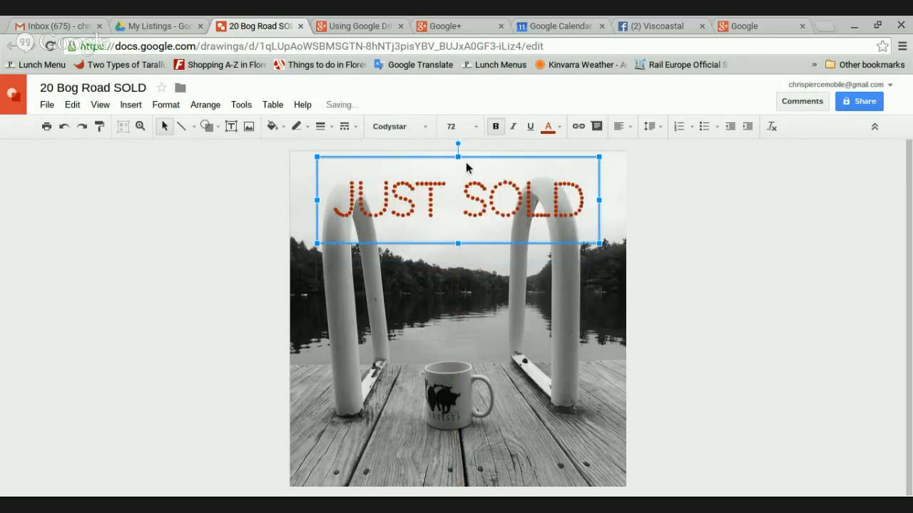
click(472, 273)
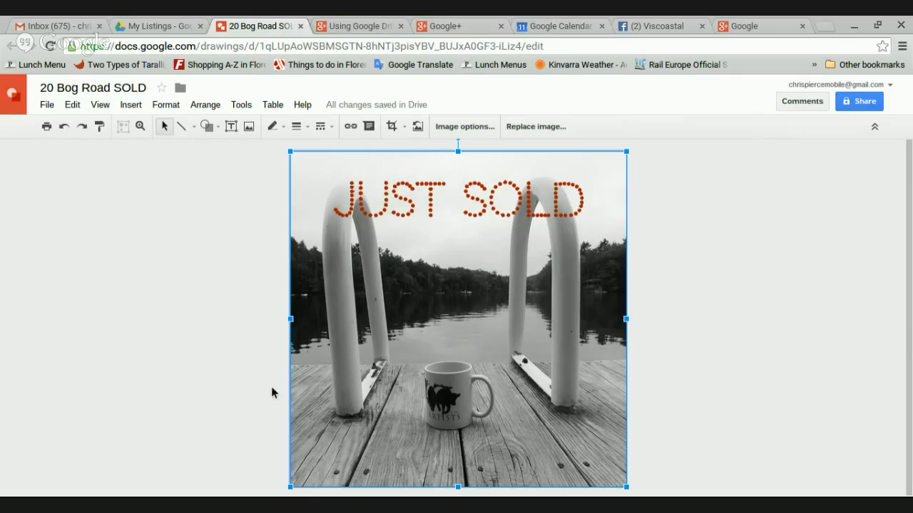
Draw a text box across the bottom of the dock and type the property address
click(231, 127)
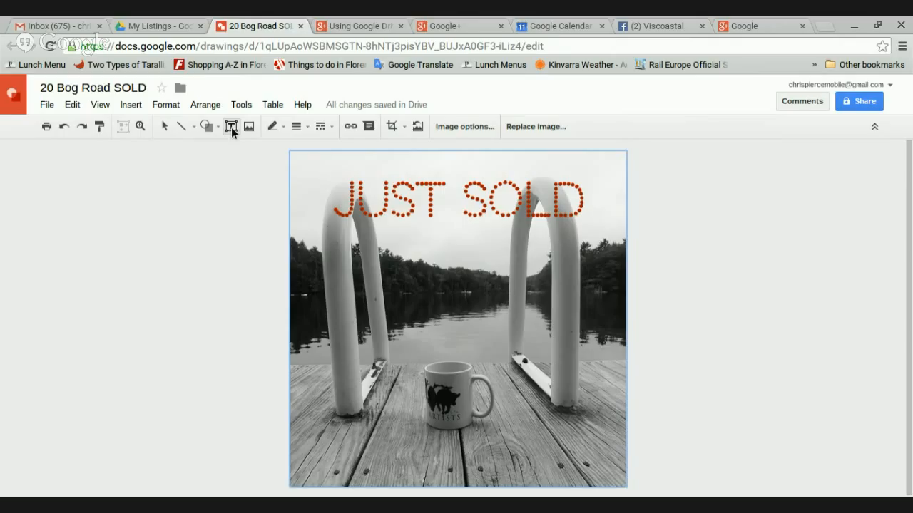
drag(305, 422, 598, 464)
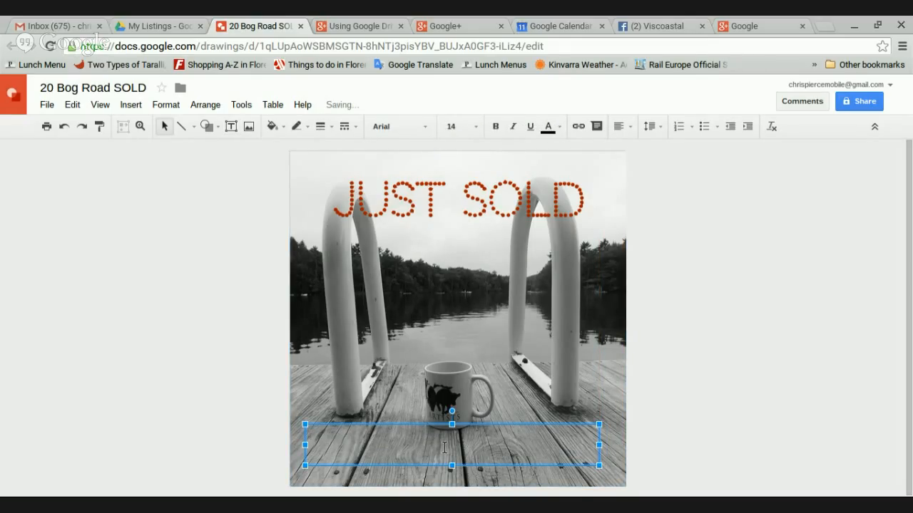
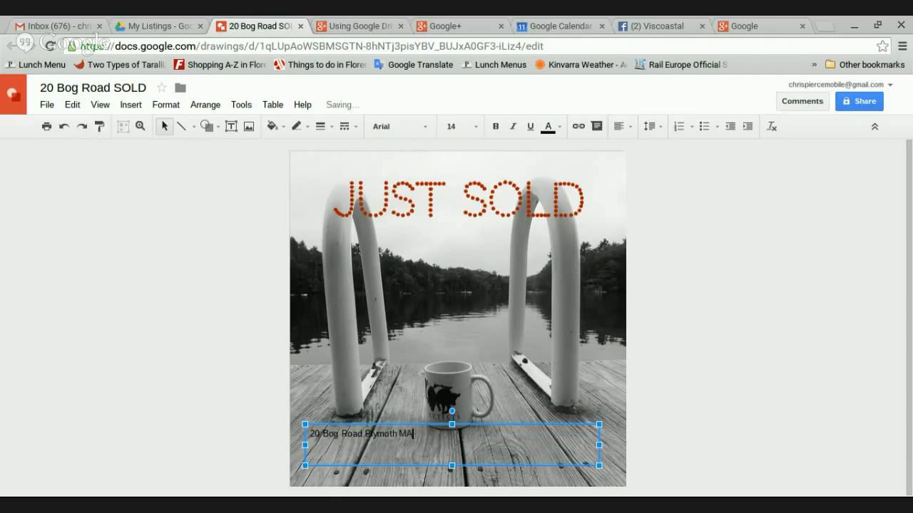
Centre the address horizontally and vertically, then add the agent's name, e-mail and phone on a second line
click(619, 126)
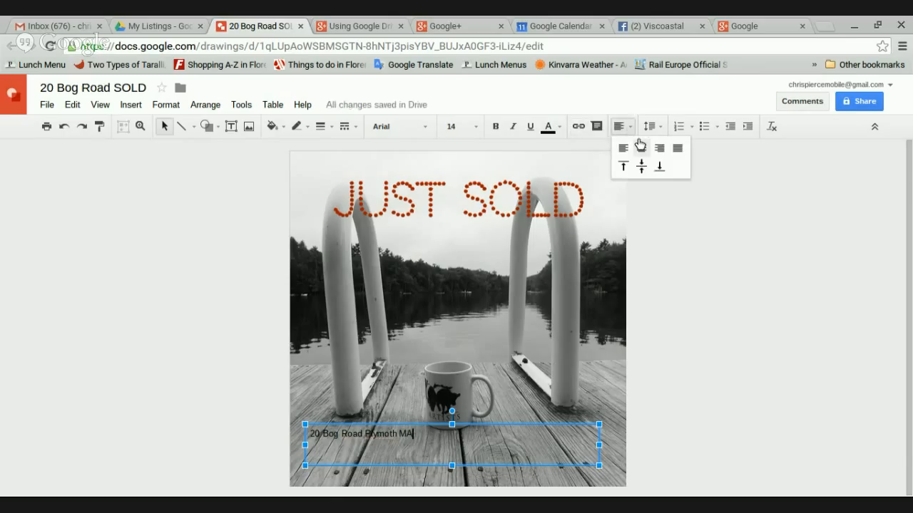
click(640, 147)
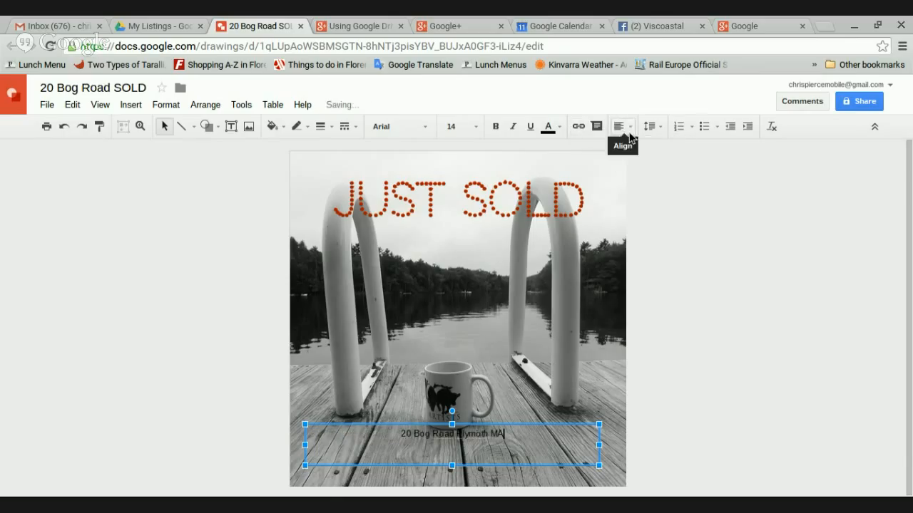
click(629, 134)
click(637, 146)
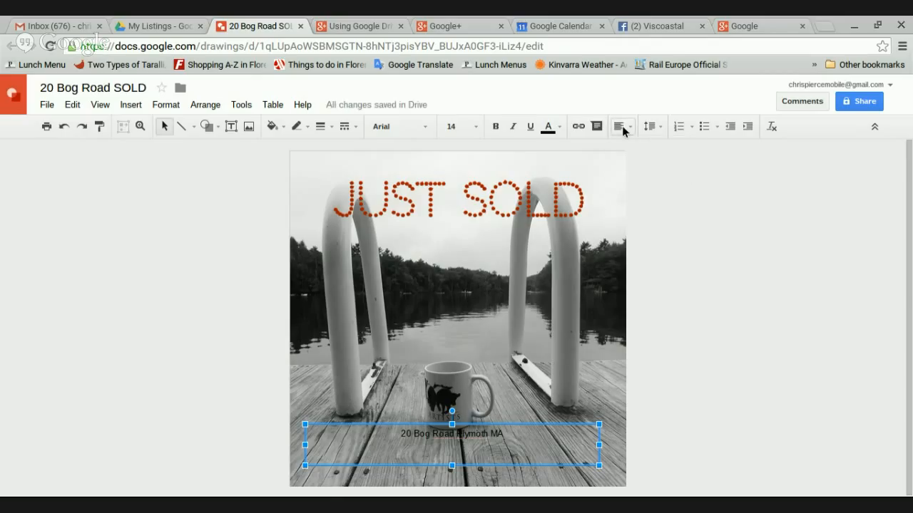
click(622, 126)
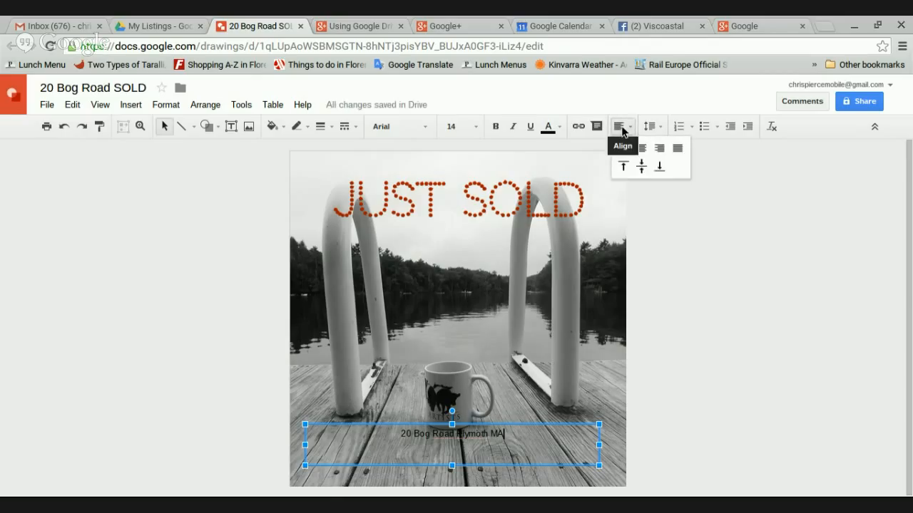
click(642, 169)
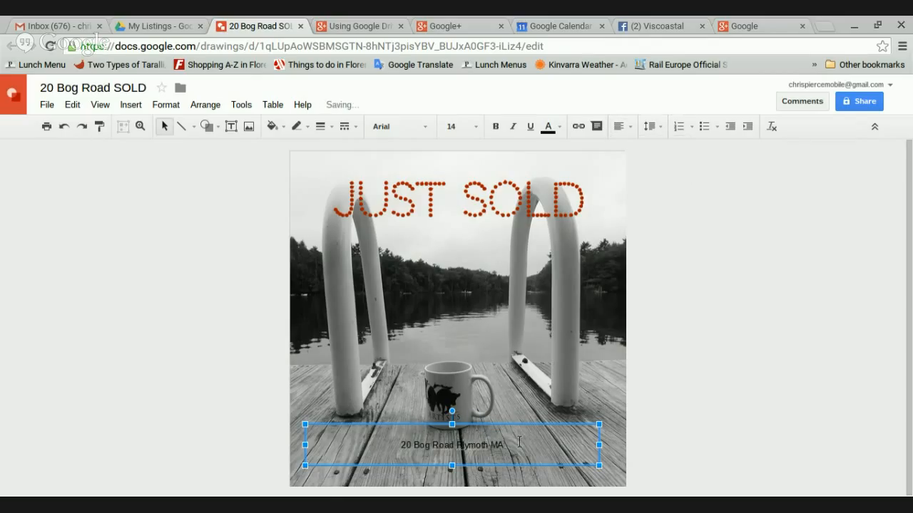
key(Return)
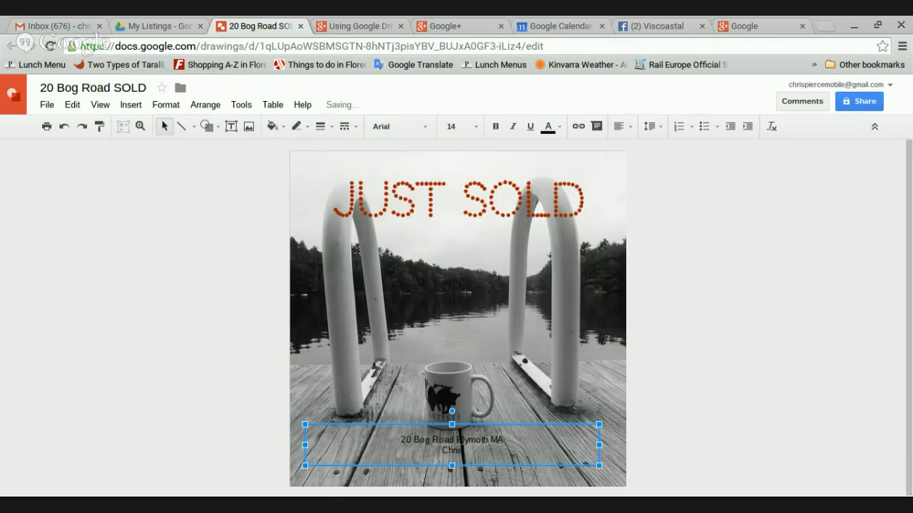
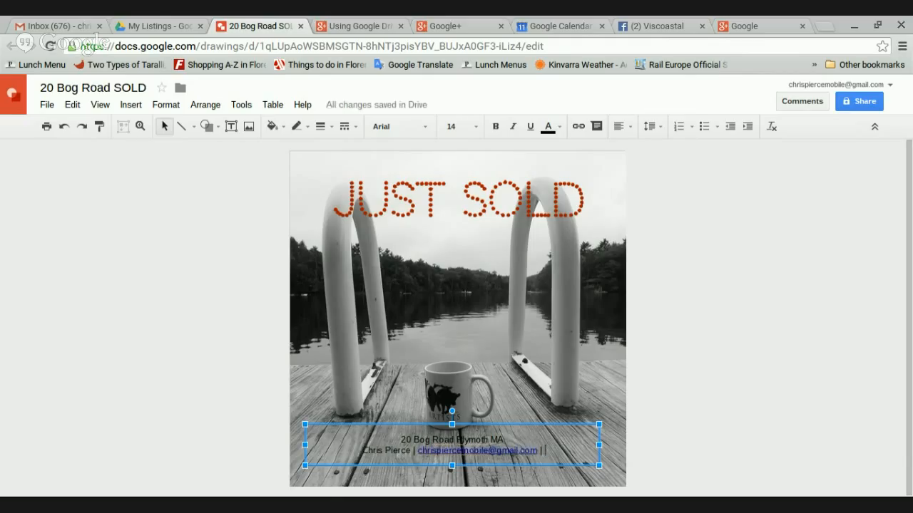
text( 555-)
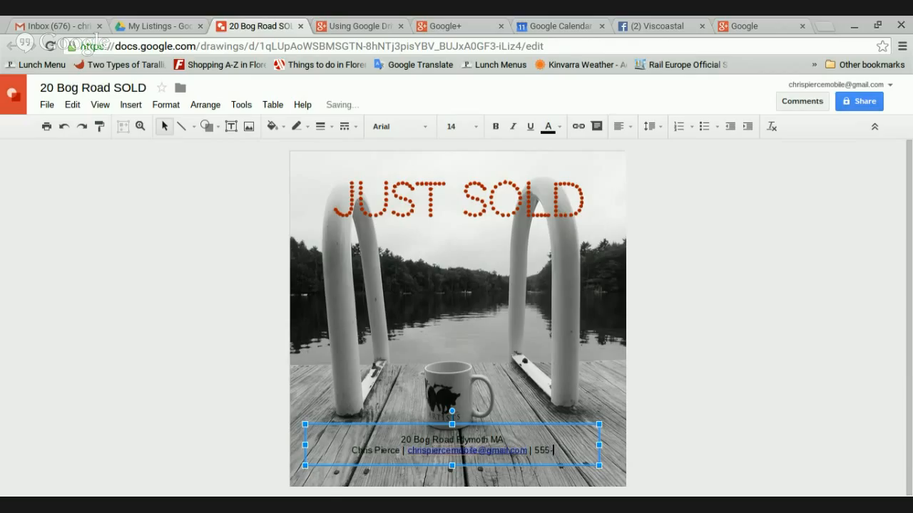
text(555-)
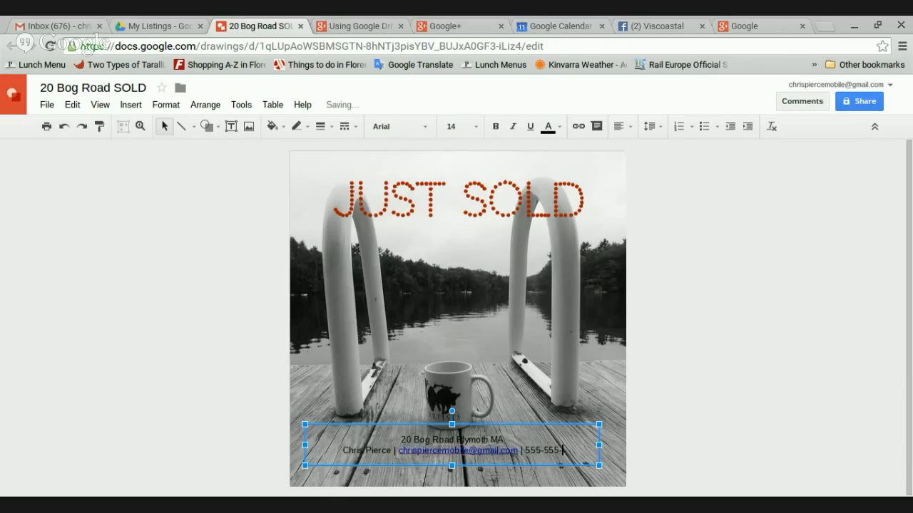
text(5555)
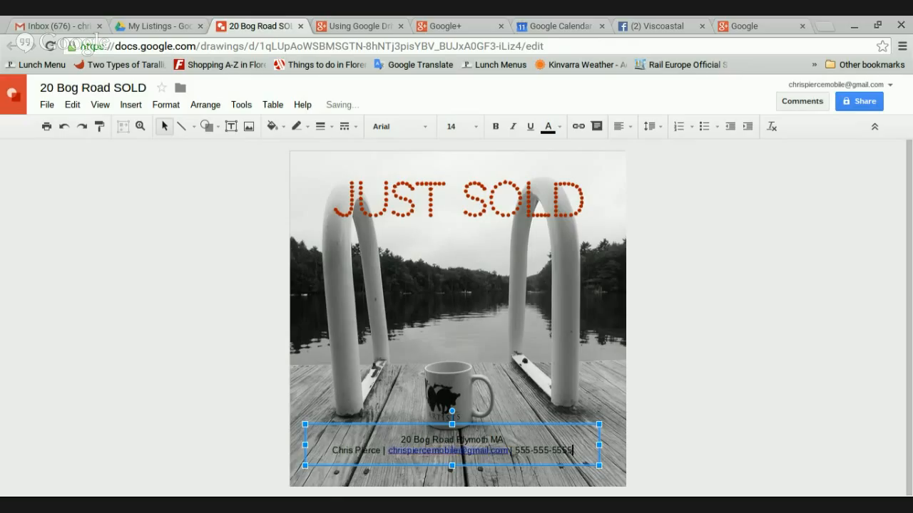
Set both lines of the contact text to bold Advent Pro at size 24
drag(575, 450, 380, 437)
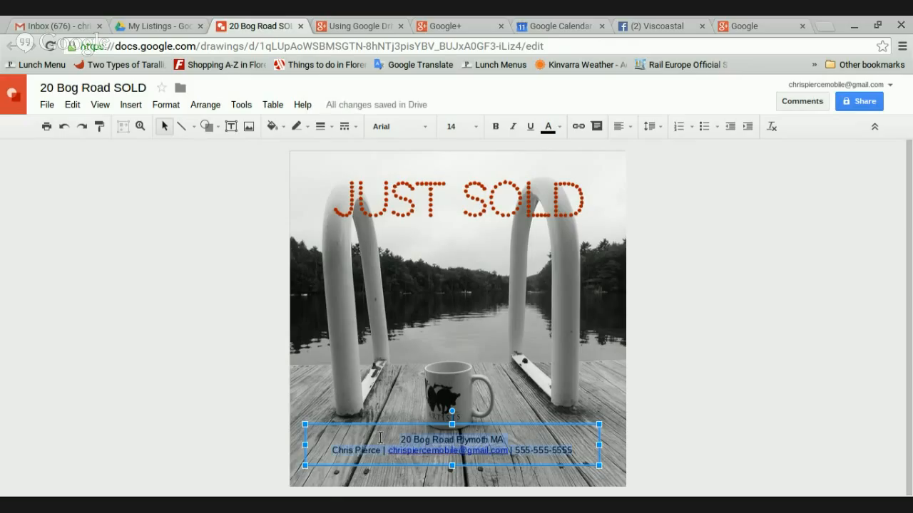
click(421, 126)
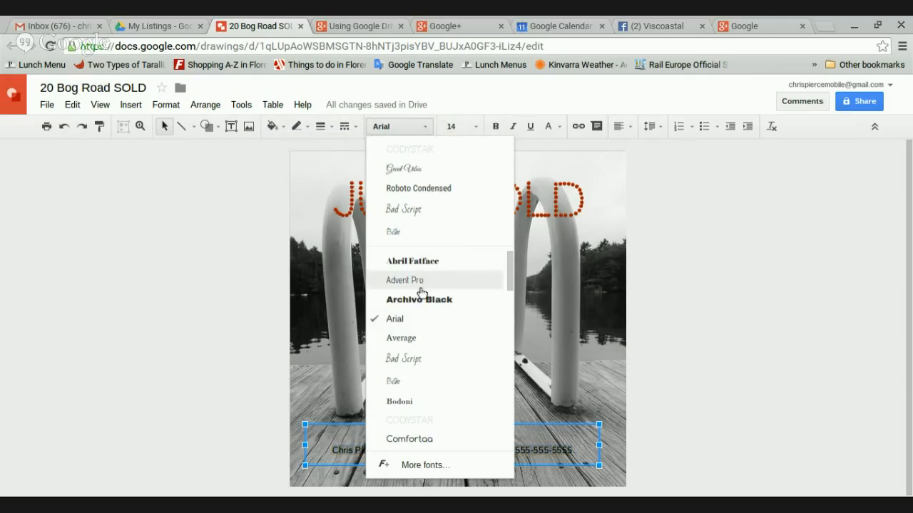
click(416, 281)
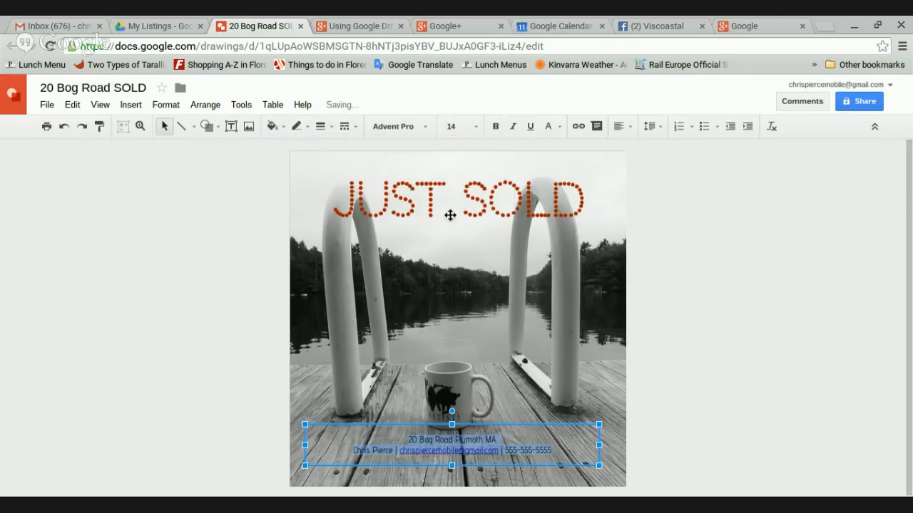
click(495, 128)
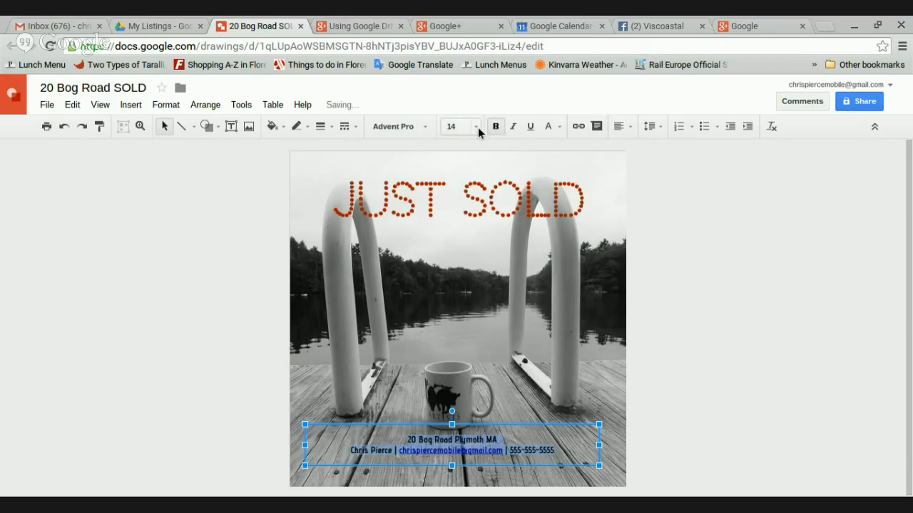
click(456, 127)
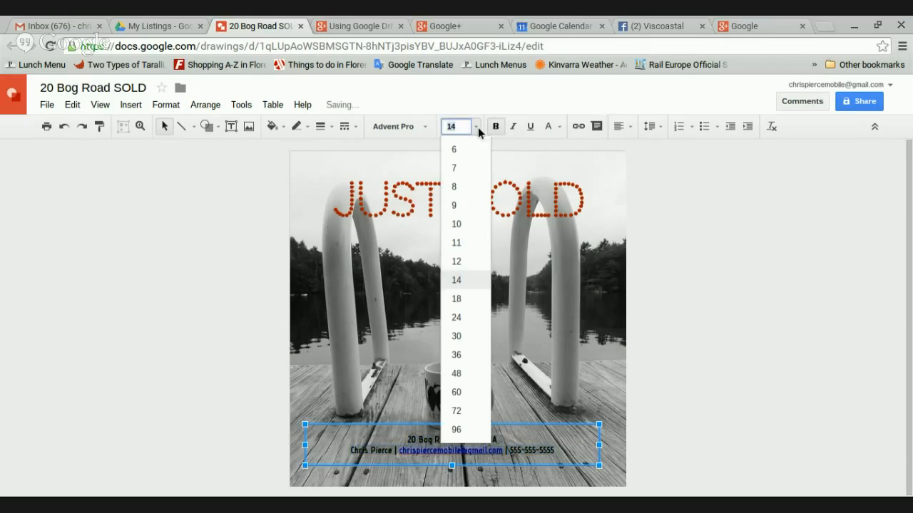
click(457, 318)
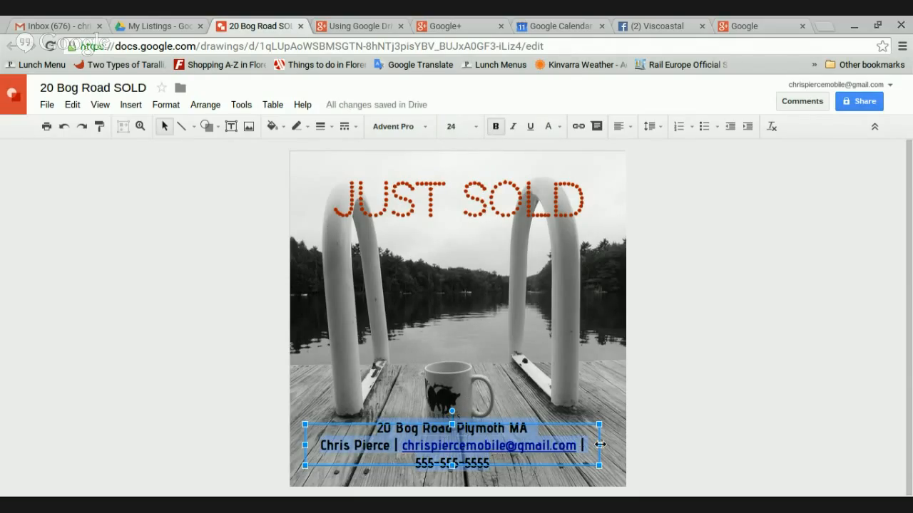
Widen the text box on both sides and reduce the contact text to size 20
drag(599, 445, 616, 444)
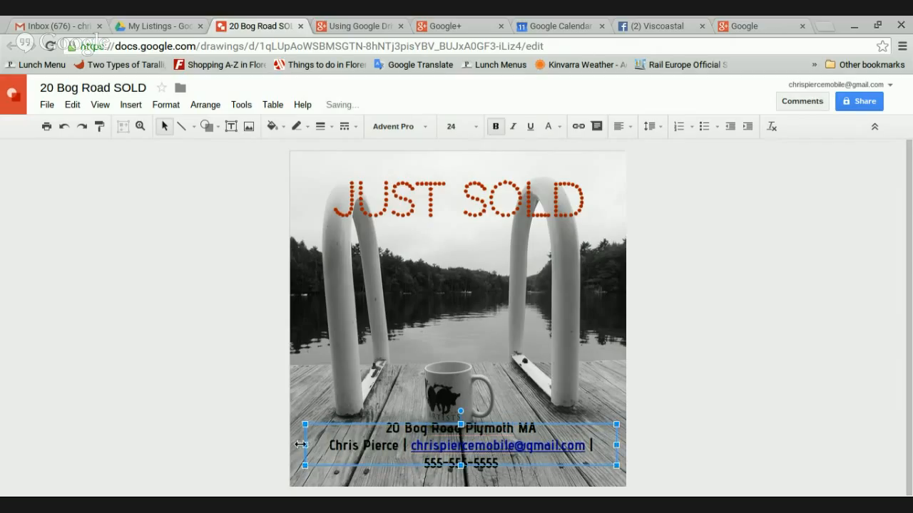
drag(292, 445, 281, 445)
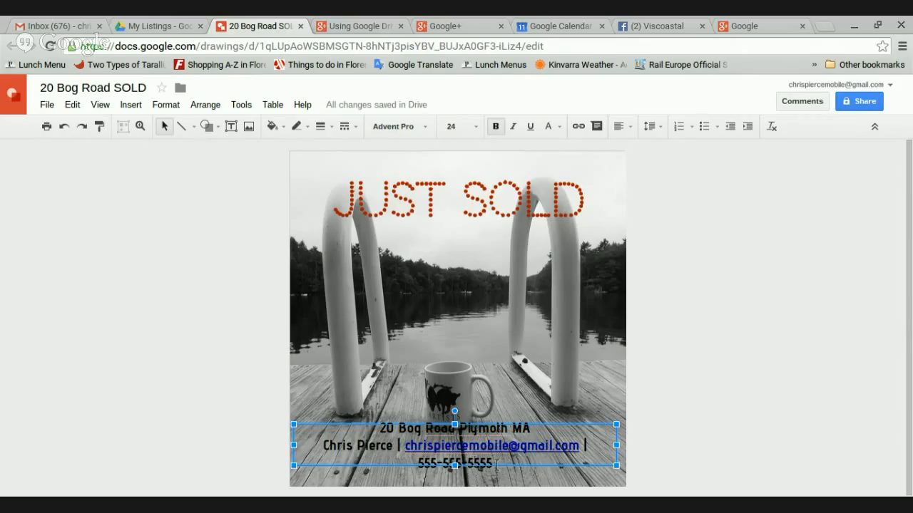
drag(496, 465, 375, 426)
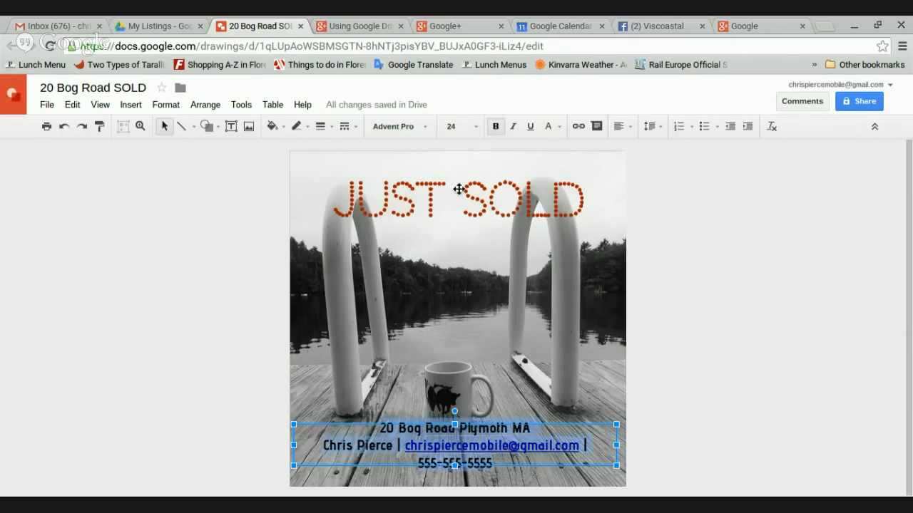
click(456, 128)
text(20)
key(Return)
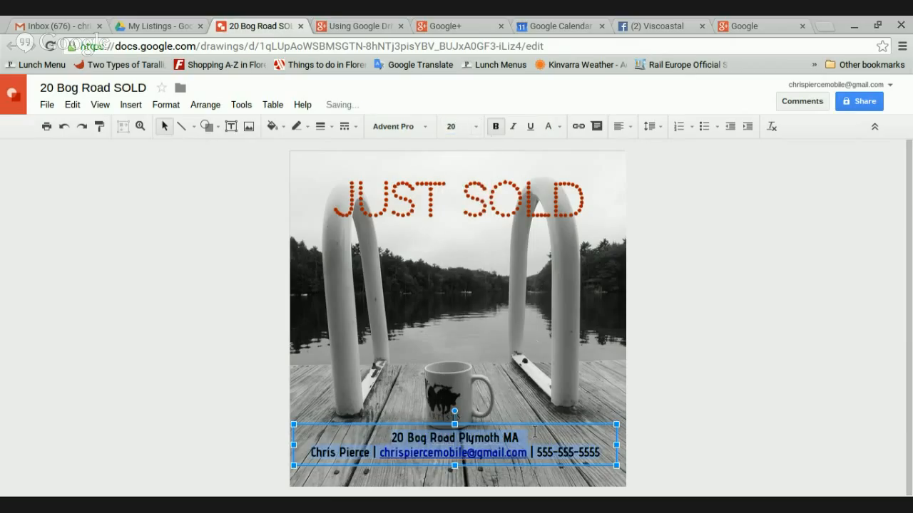
click(531, 436)
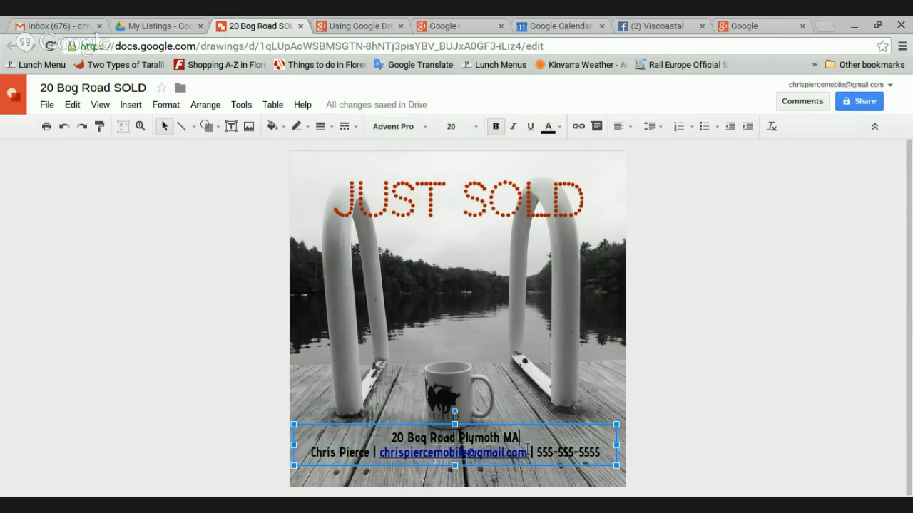
click(517, 425)
click(271, 127)
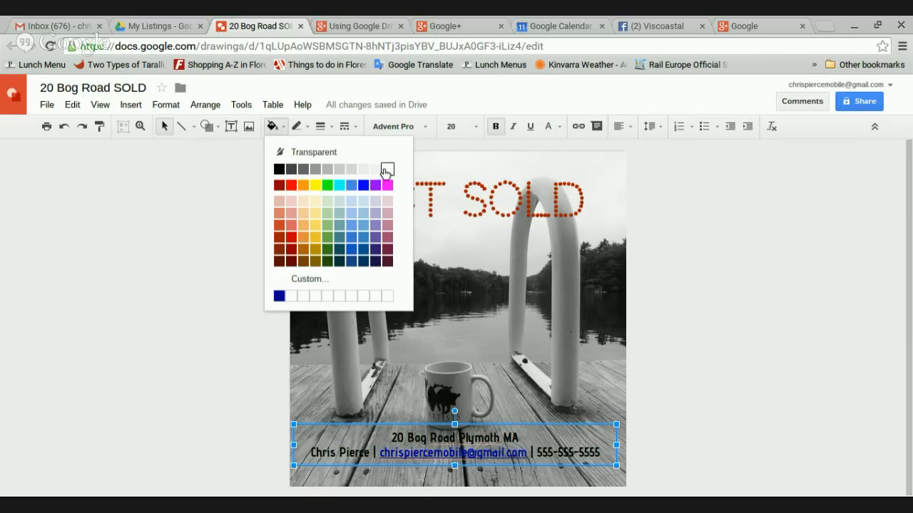
Fill the caption box with half-transparent white (#ffffff80) and move it slightly down and right
click(386, 171)
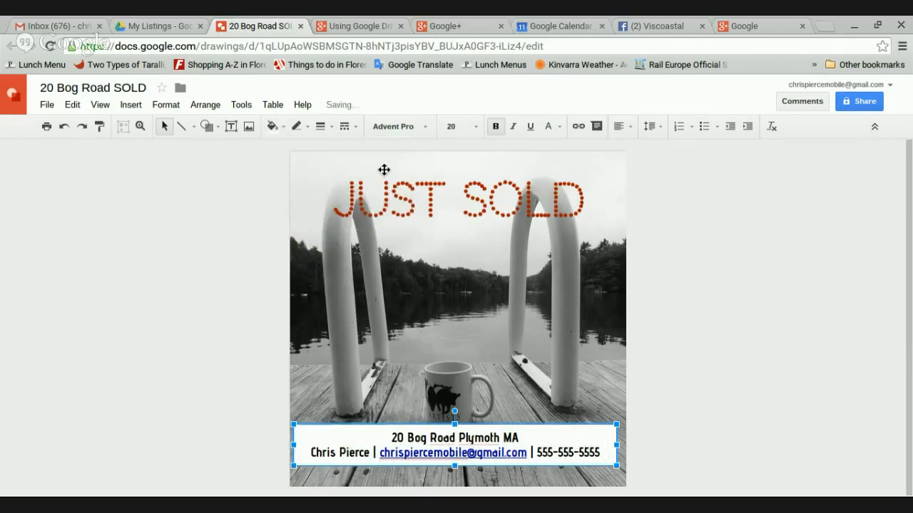
click(307, 127)
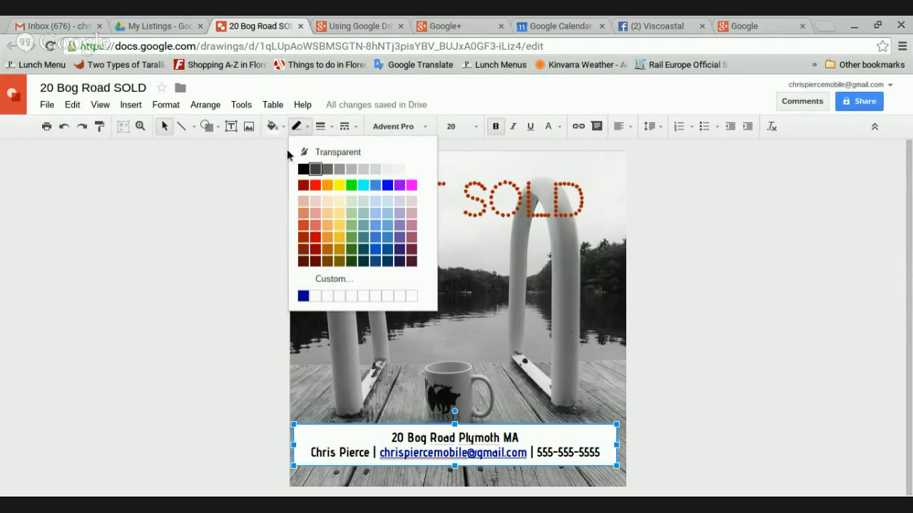
click(273, 128)
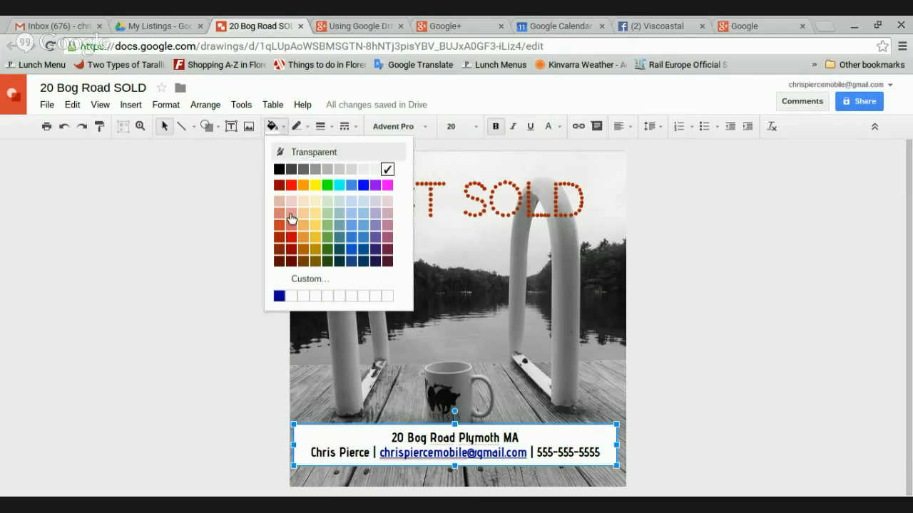
click(299, 280)
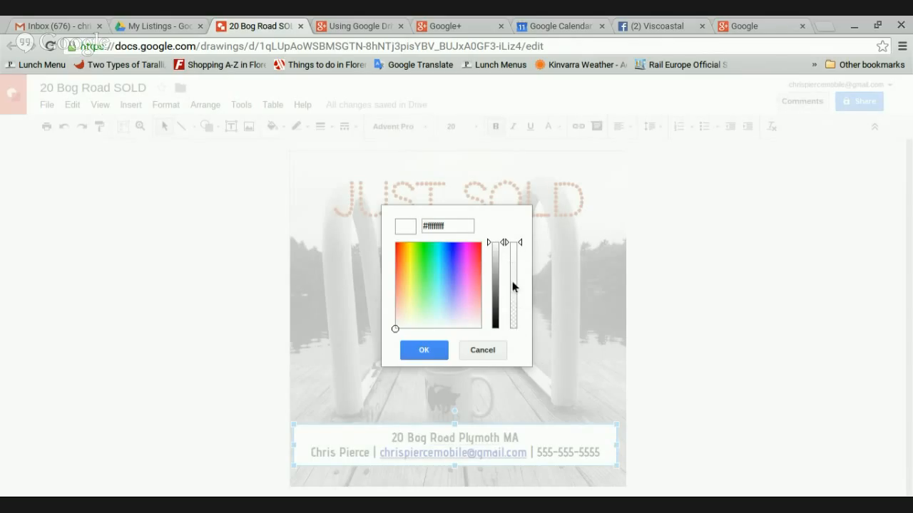
drag(520, 245, 521, 284)
click(424, 350)
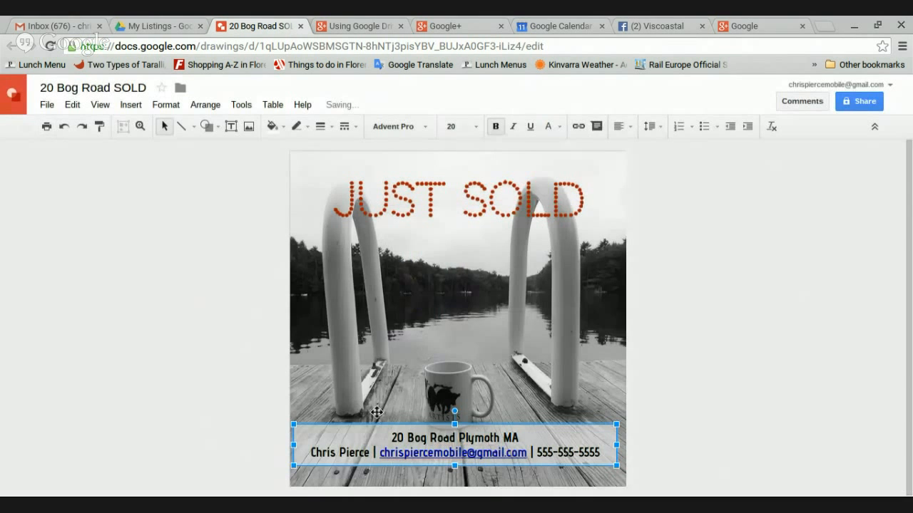
drag(532, 423, 538, 430)
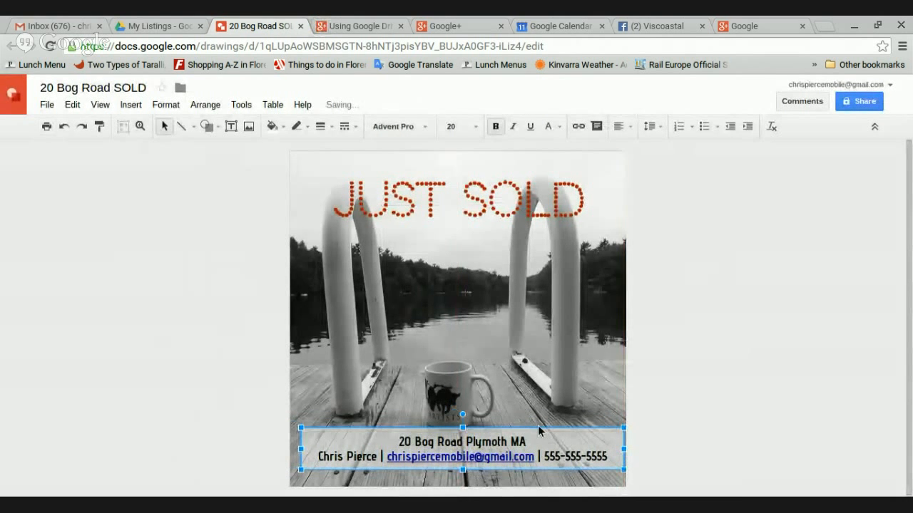
Nudge the caption box left, down and right with the arrow keys, near the photo's bottom edge
key(Left)
key(Left)
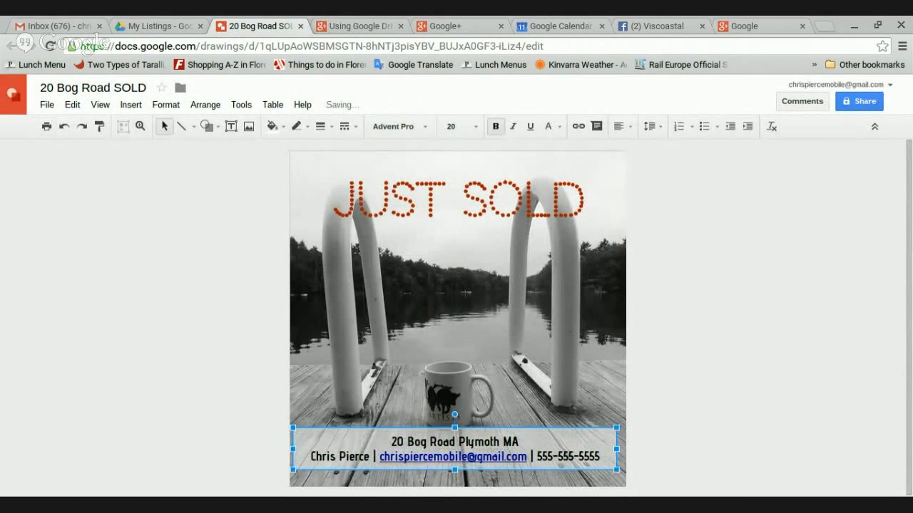
key(Down)
key(Down)
key(Right)
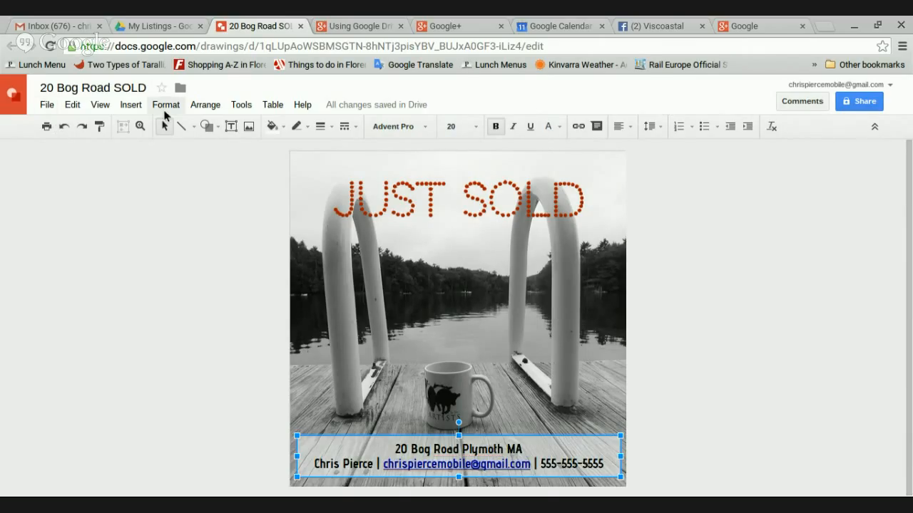
Search the Drive images for 'logo' and insert Transparent Bckgrnd White Logo into the drawing
click(248, 127)
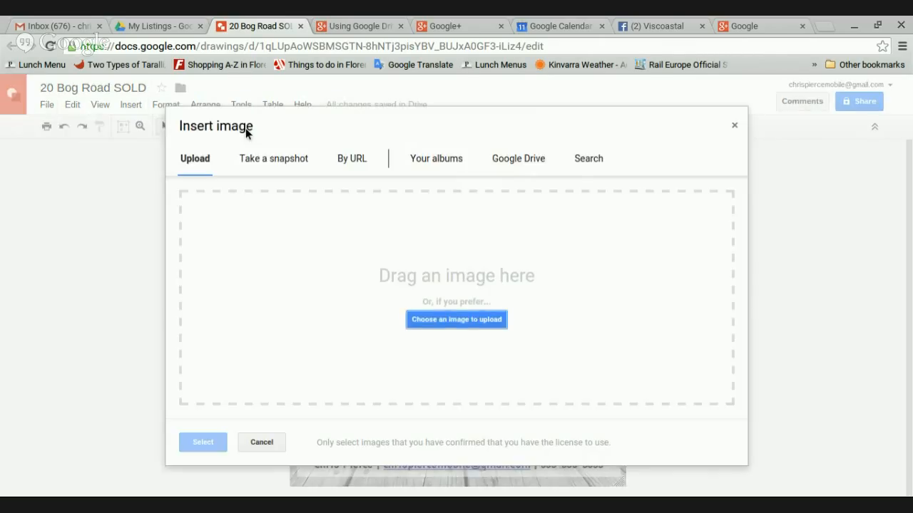
click(545, 165)
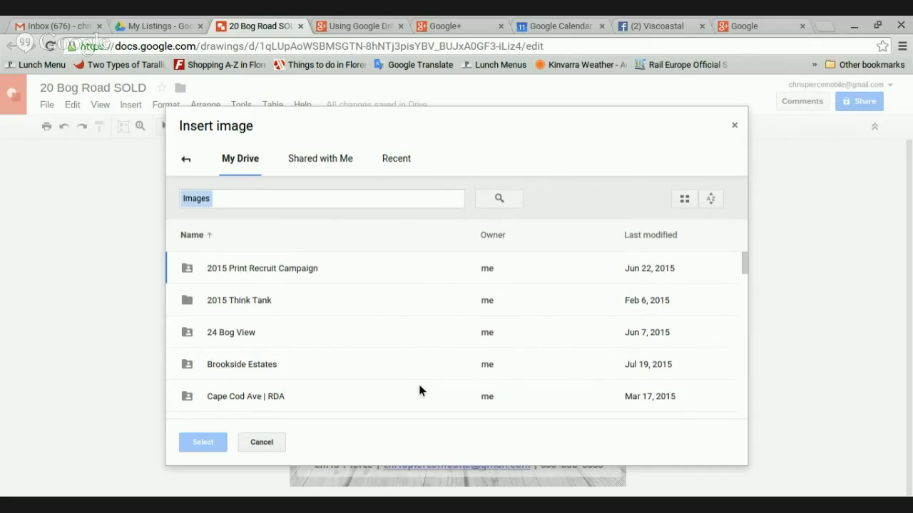
click(354, 197)
text(logo)
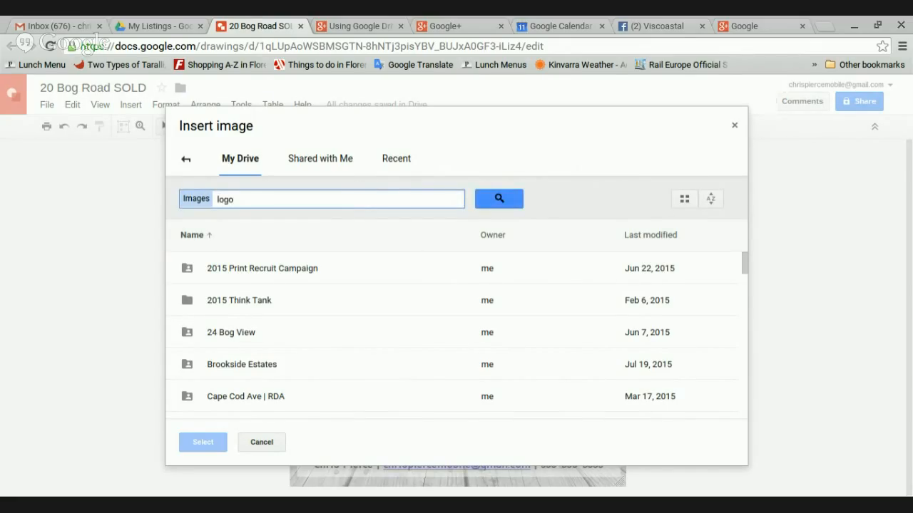
click(491, 204)
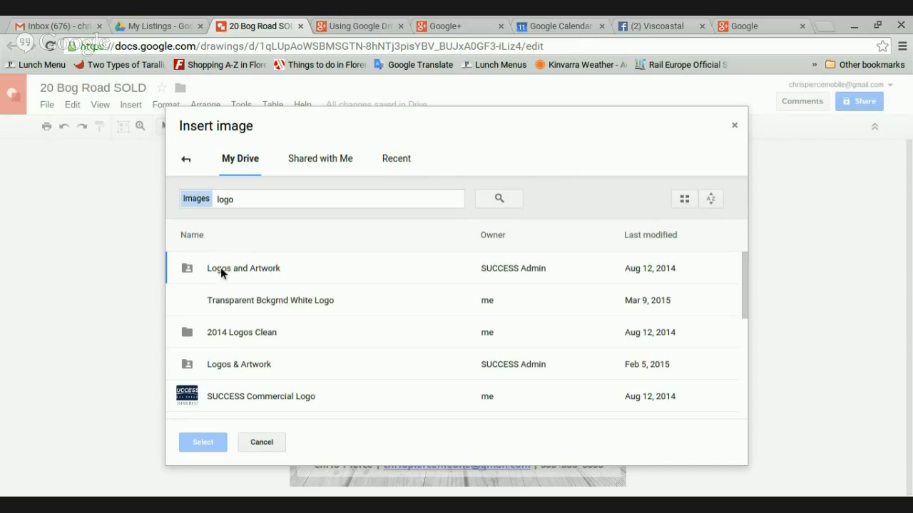
double_click(219, 333)
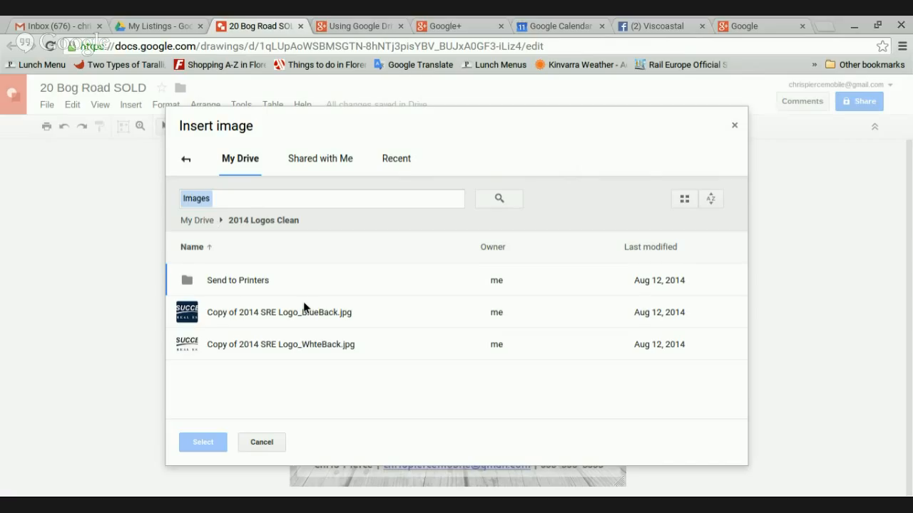
click(246, 199)
text(logo)
key(Return)
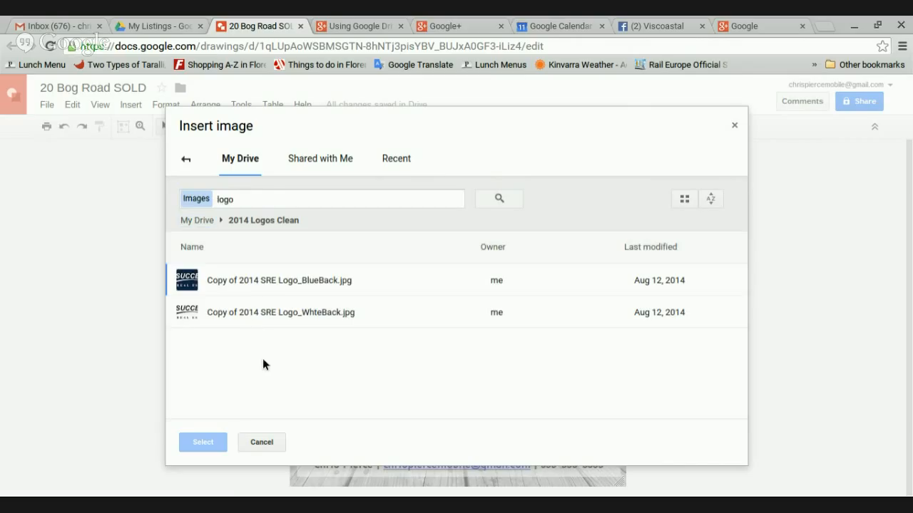
click(198, 221)
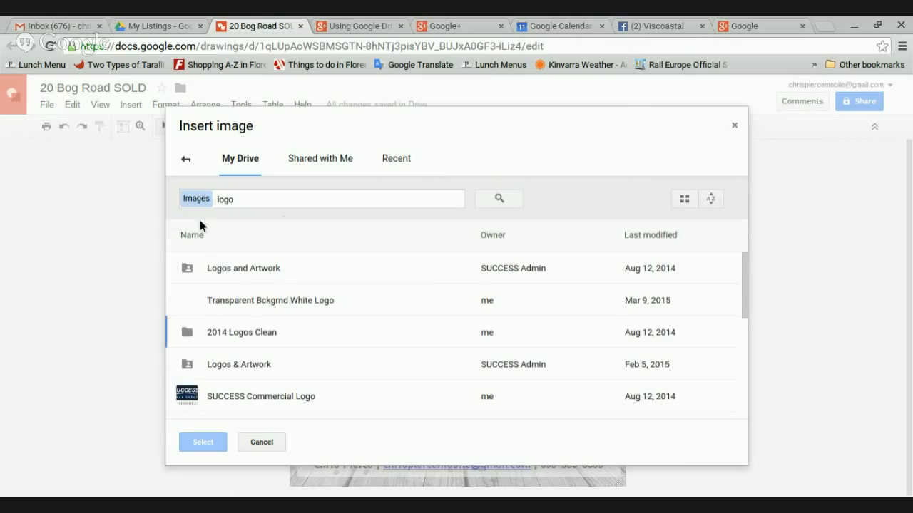
click(230, 300)
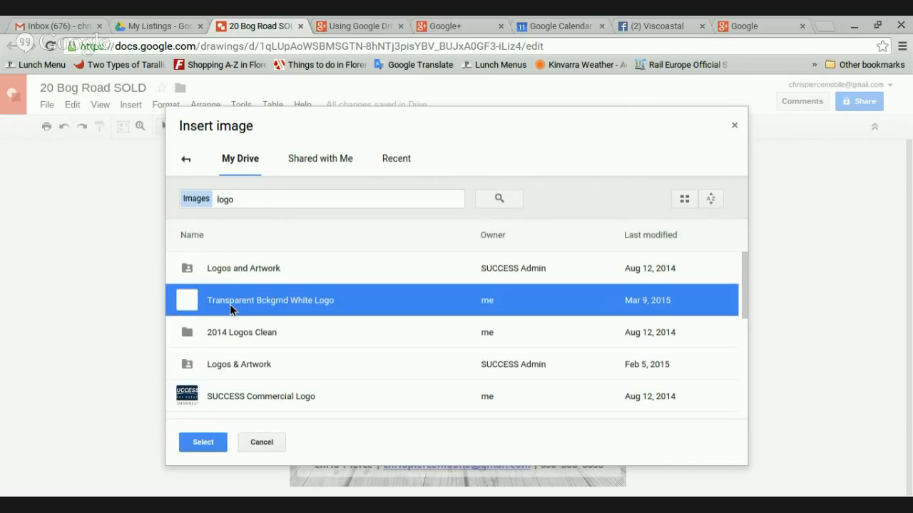
click(204, 442)
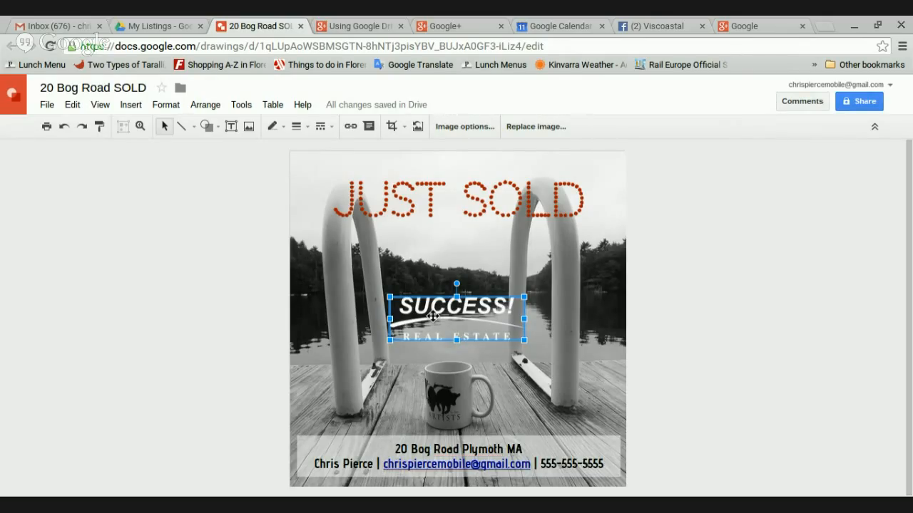
Shrink the SUCCESS logo slightly and move it up just below the JUST SOLD heading
drag(463, 315, 467, 320)
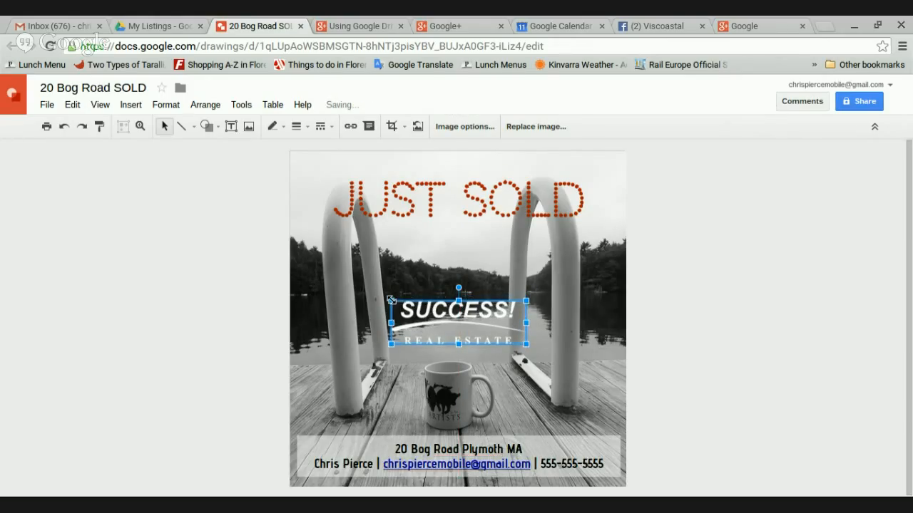
drag(390, 301, 418, 310)
drag(484, 321, 463, 283)
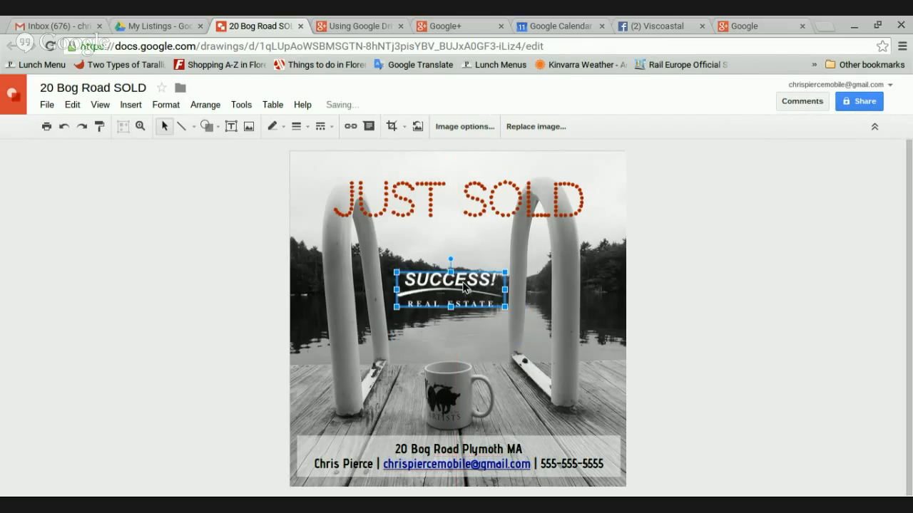
click(494, 350)
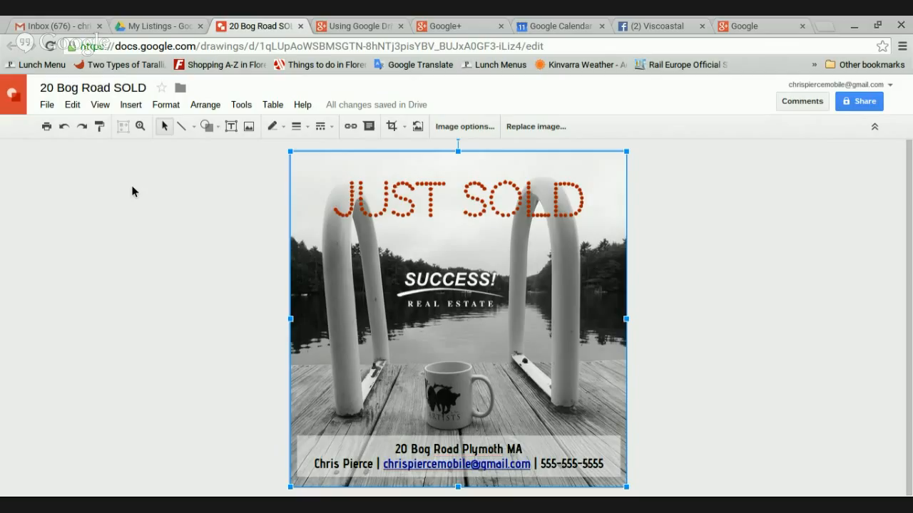
click(47, 105)
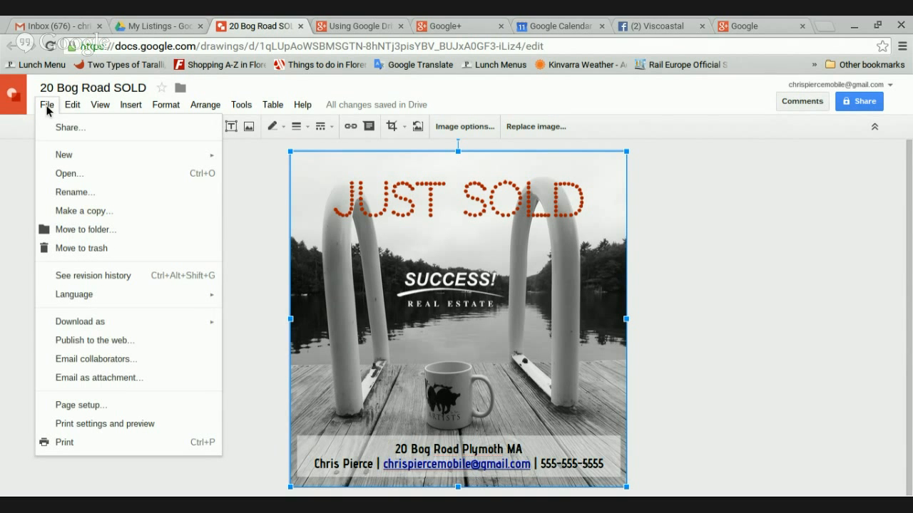
mouse_move(83, 326)
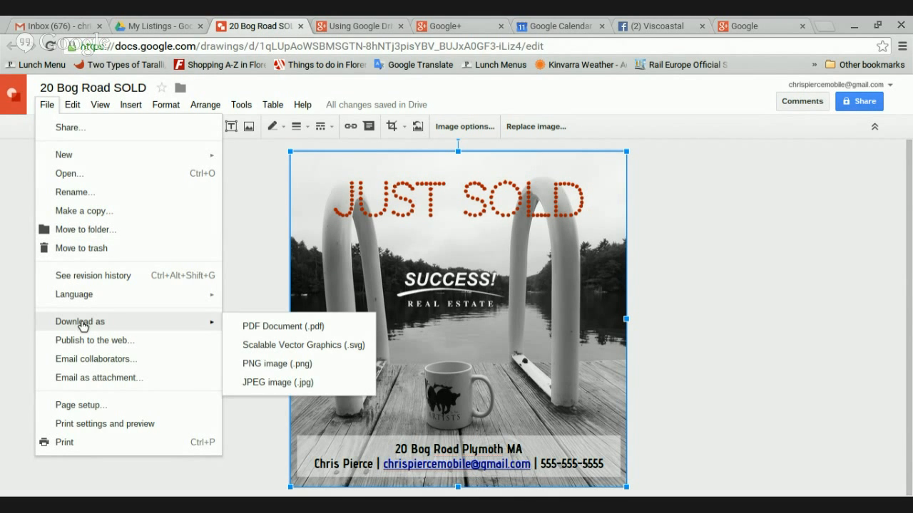
click(254, 385)
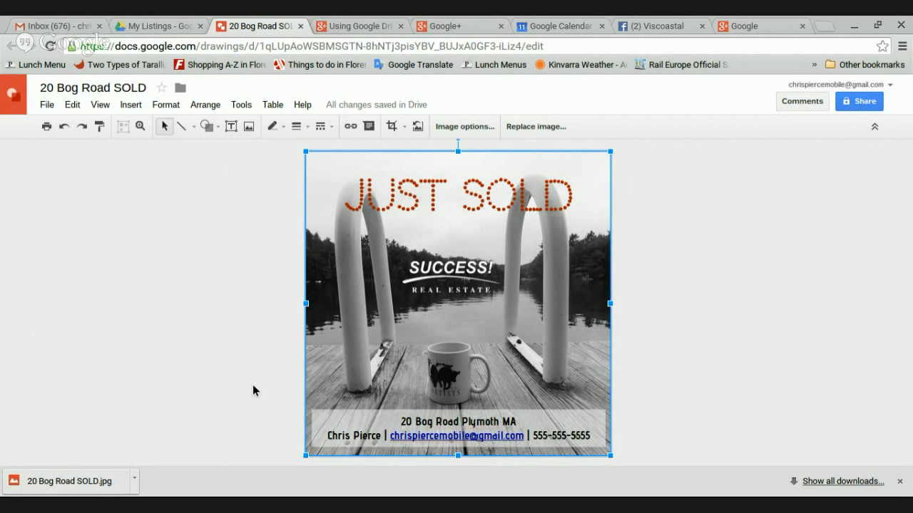
click(52, 485)
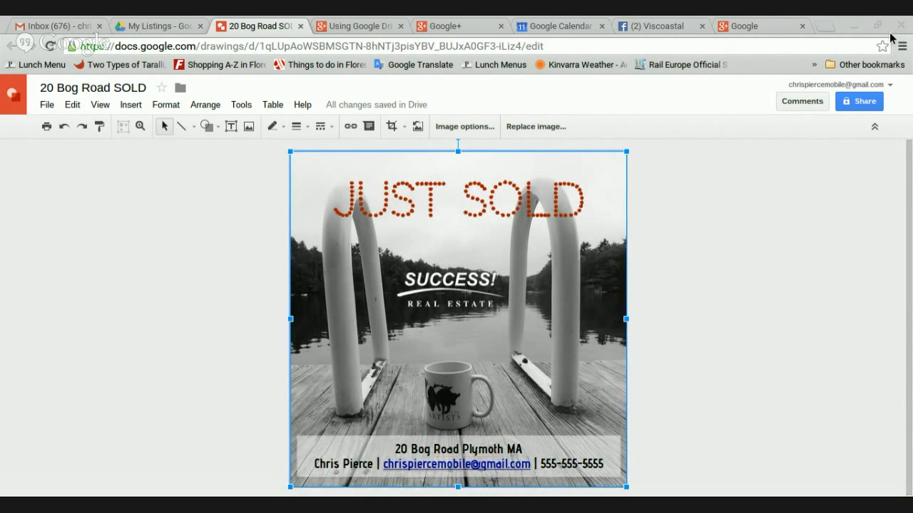
click(47, 28)
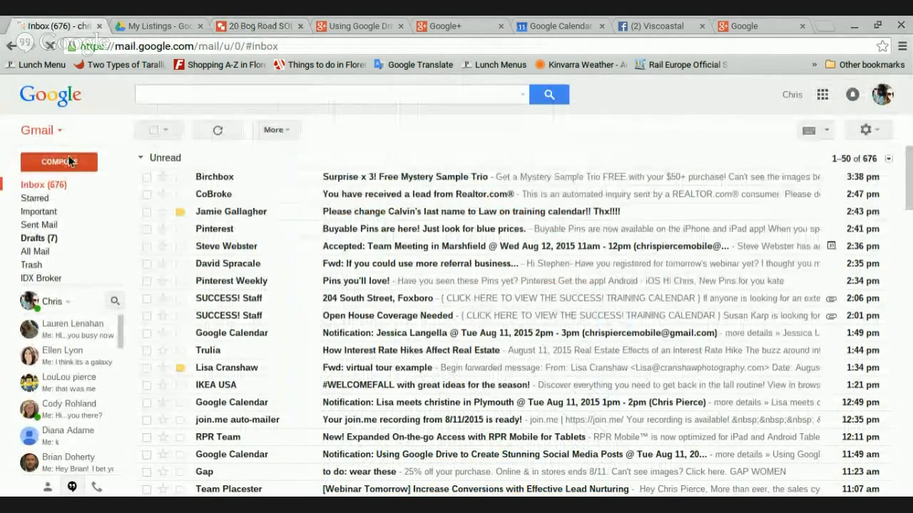
click(69, 161)
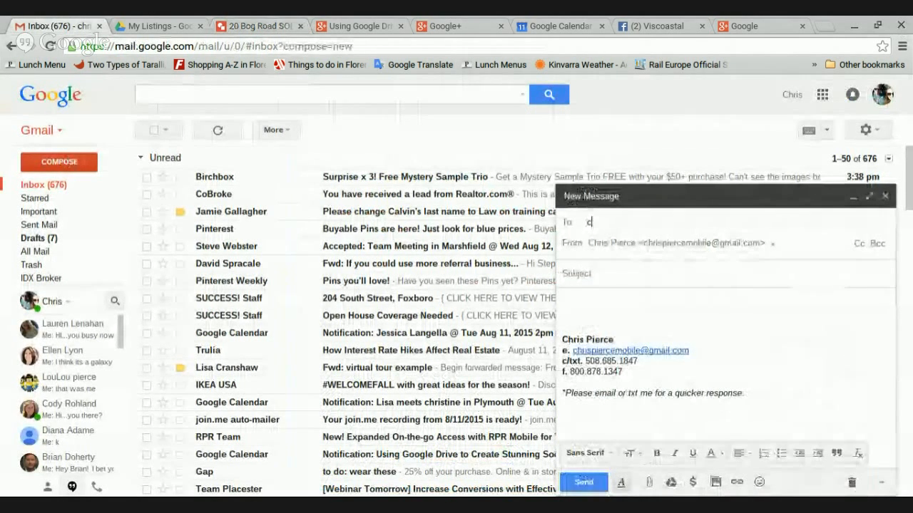
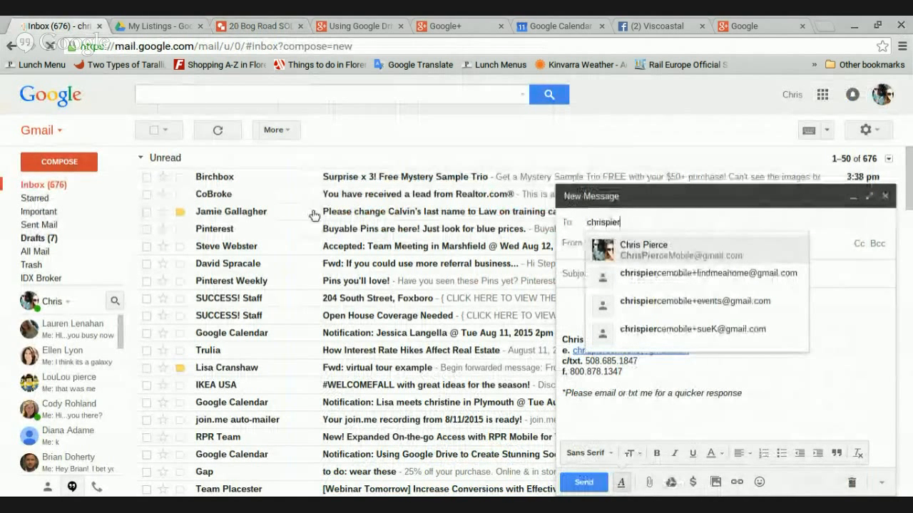
click(645, 246)
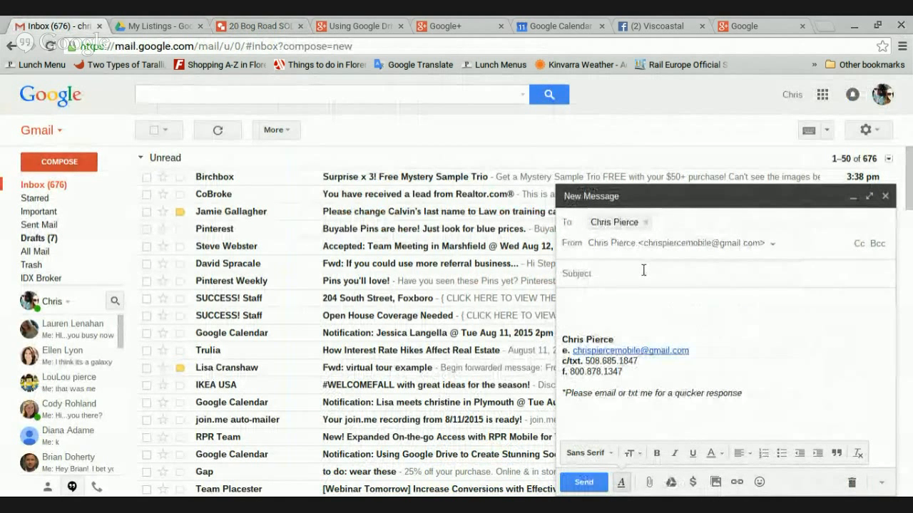
click(643, 270)
text(instagram)
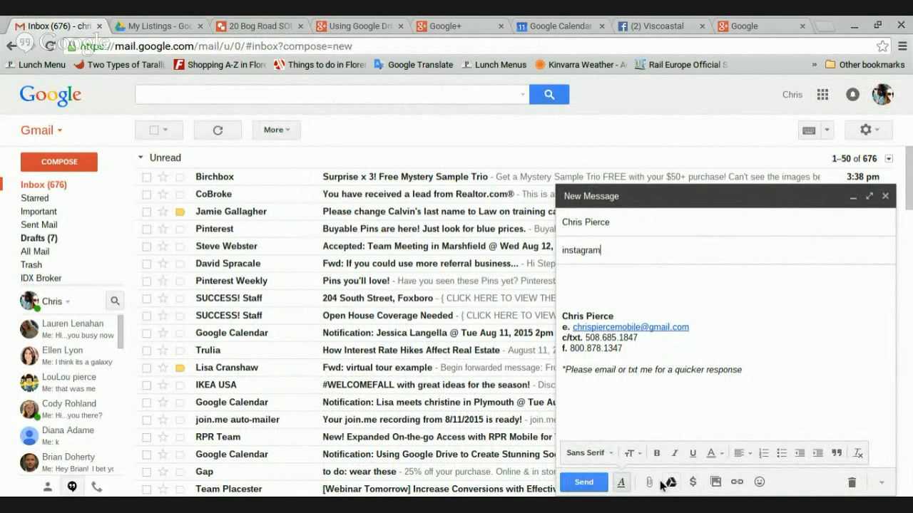
key(Tab)
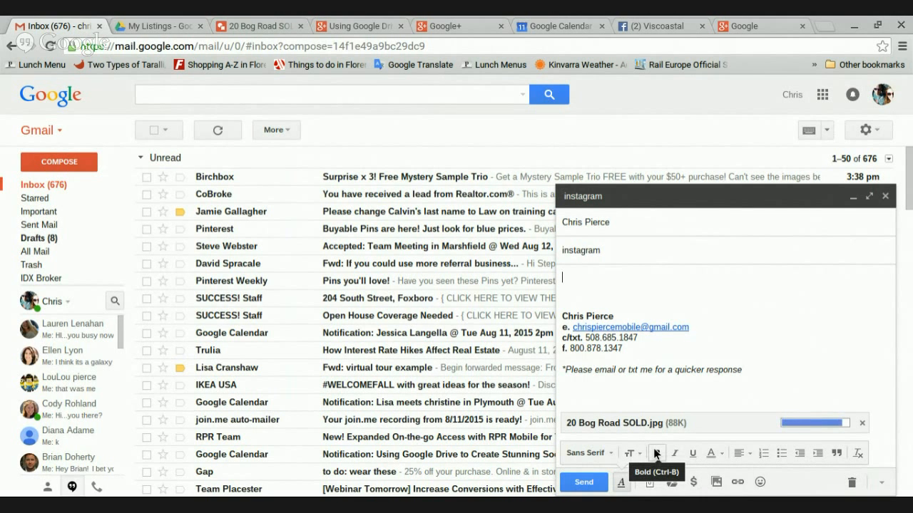
click(583, 483)
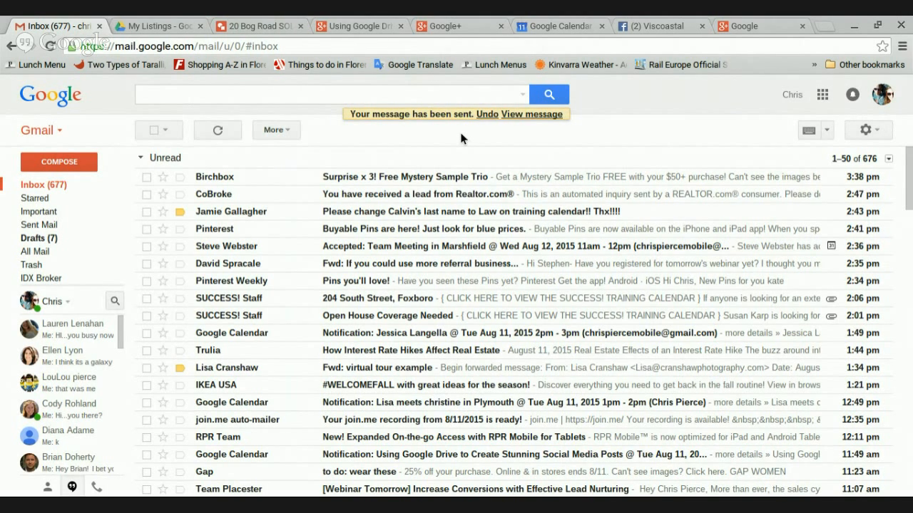
Go to the Facebook tab and load the Home news feed
click(339, 26)
click(265, 26)
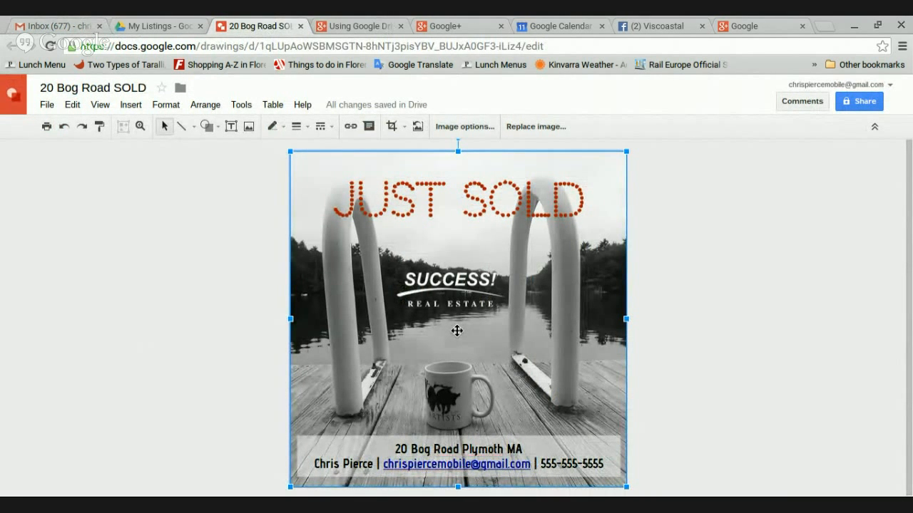
click(660, 29)
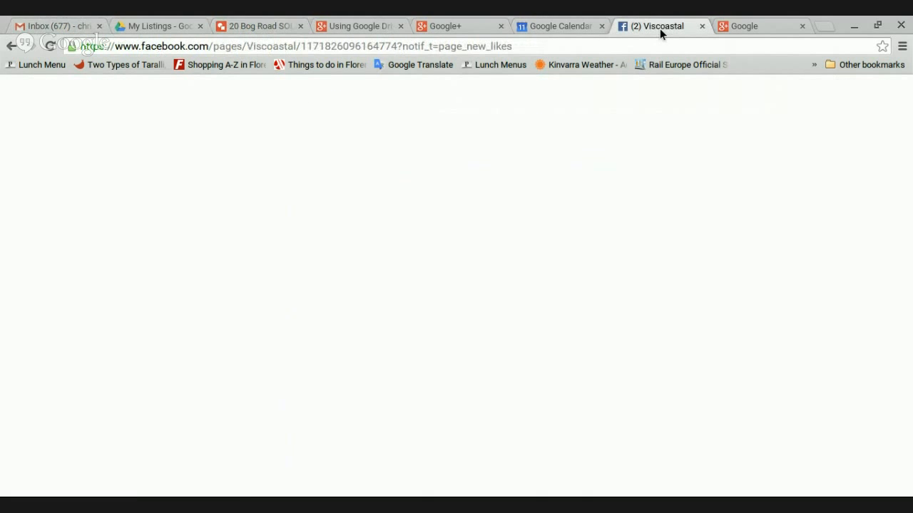
click(570, 88)
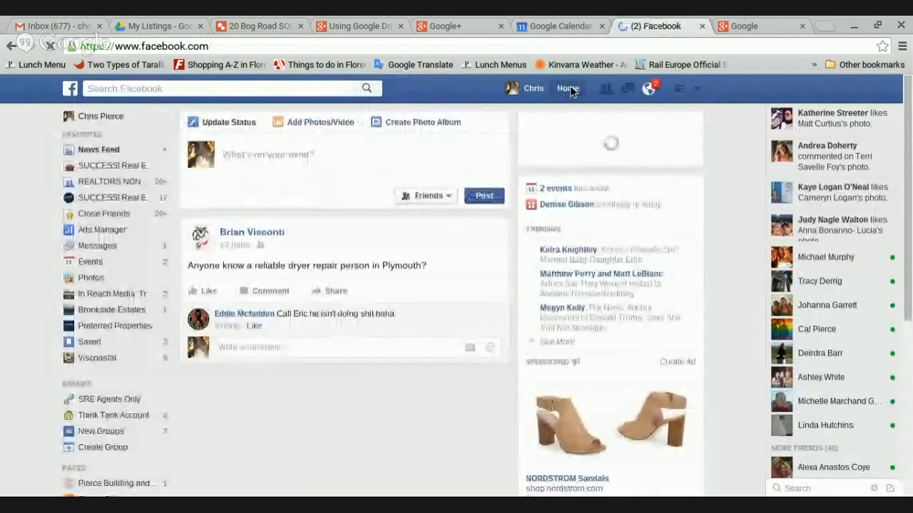
Post the status 'Just sold! Congratulations. Call me if your are interested in listing your home.' with the SOLD photo
click(311, 161)
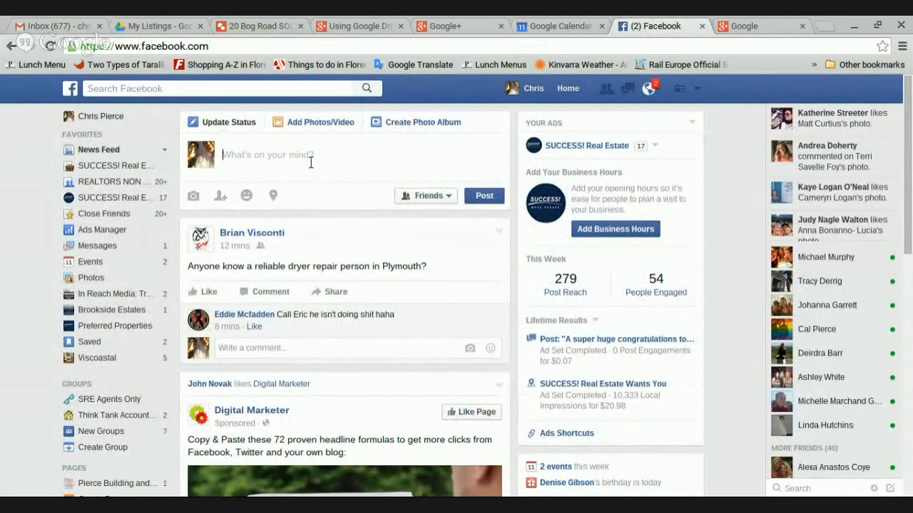
text(Just sol)
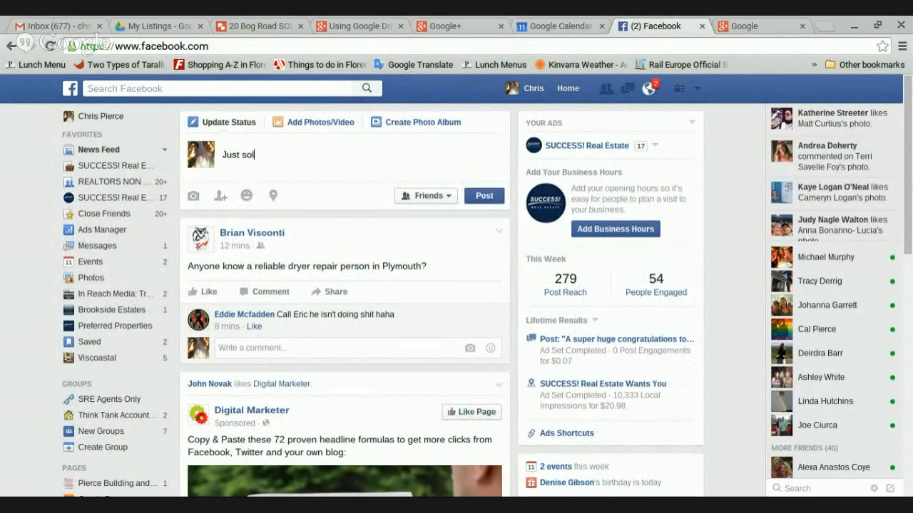
text(d Co)
key(BackSpace)
key(BackSpace)
key(BackSpace)
text(! Cons)
key(BackSpace)
text(gratulations.  )
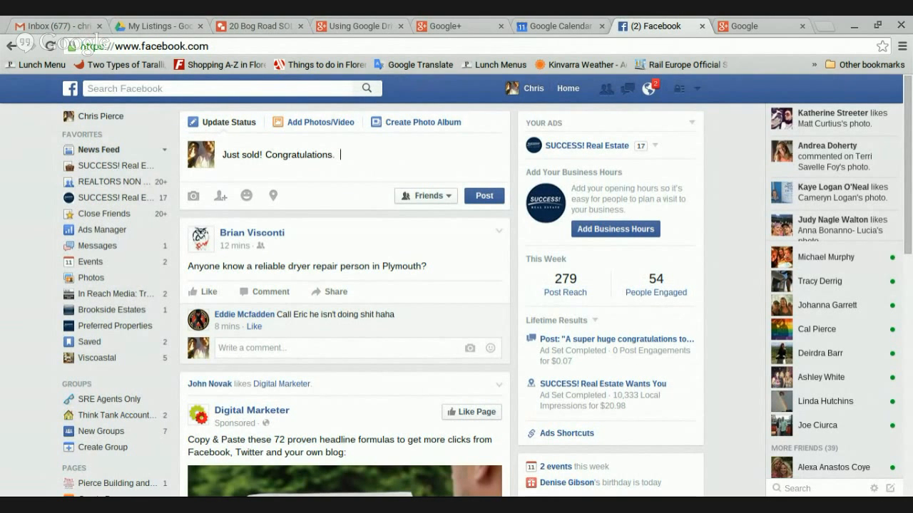
text(Call me if your are interes)
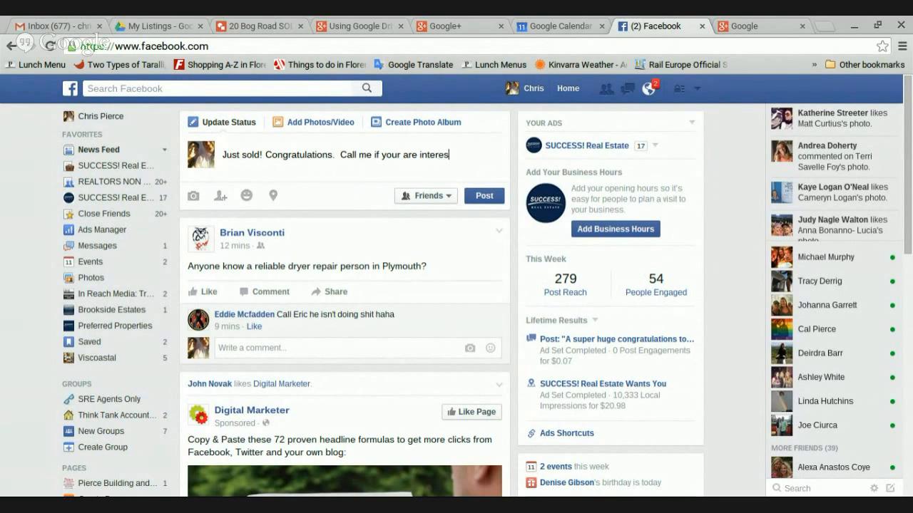
text(ted in listing your home.)
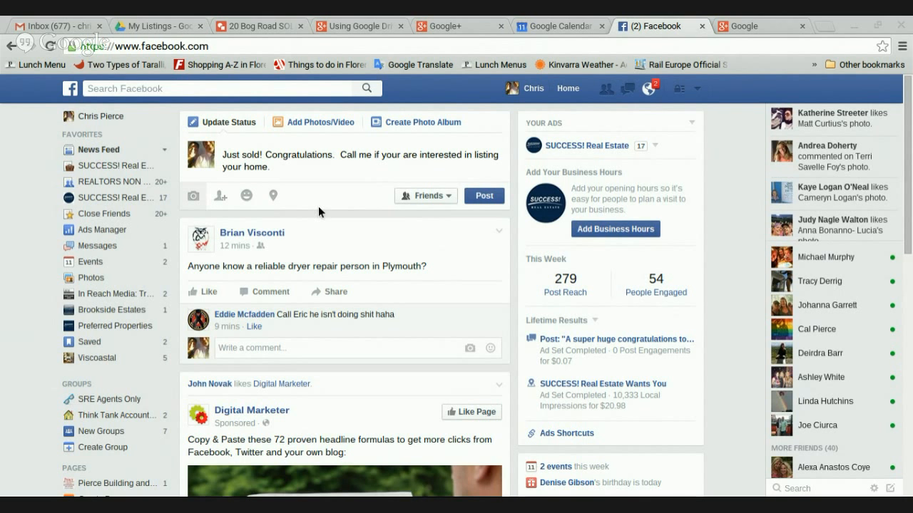
click(670, 453)
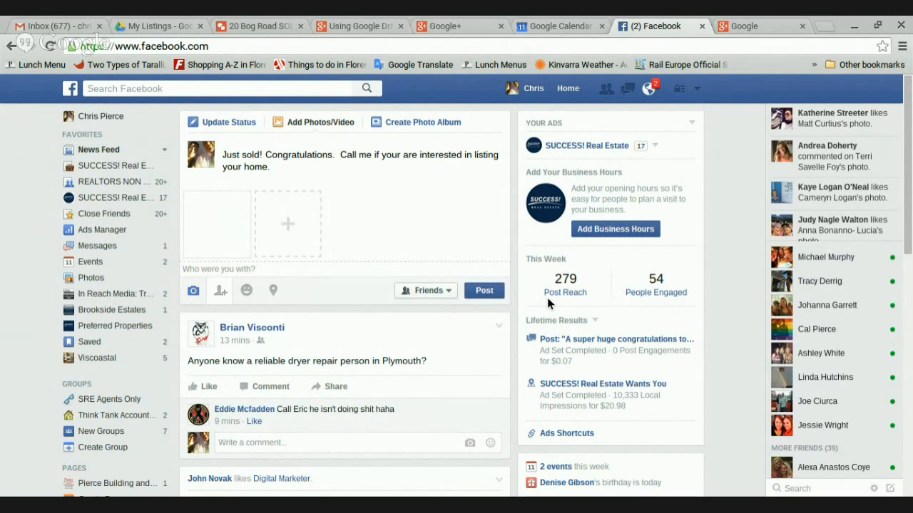
click(483, 294)
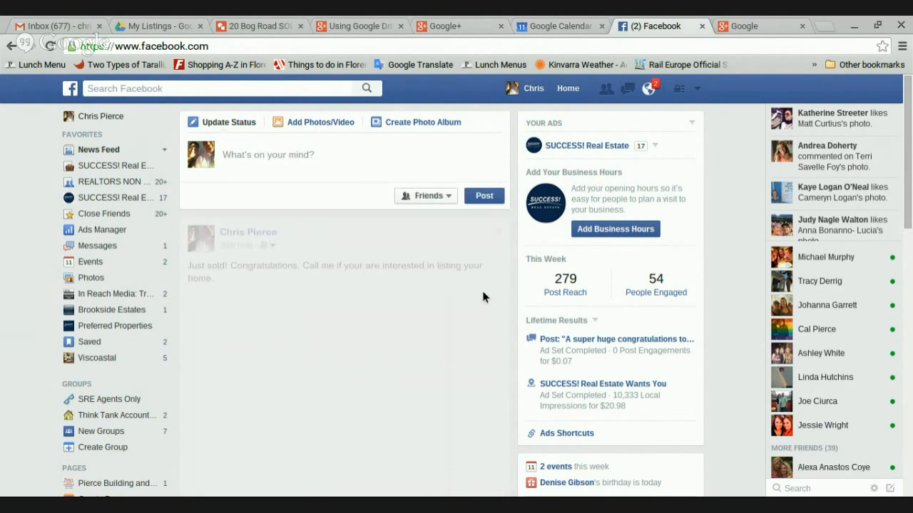
Delete the newly published 'Just sold!' Facebook post and return to the SOLD drawing
mouse_move(912, 207)
mouse_down()
mouse_move(911, 246)
mouse_move(910, 212)
mouse_up()
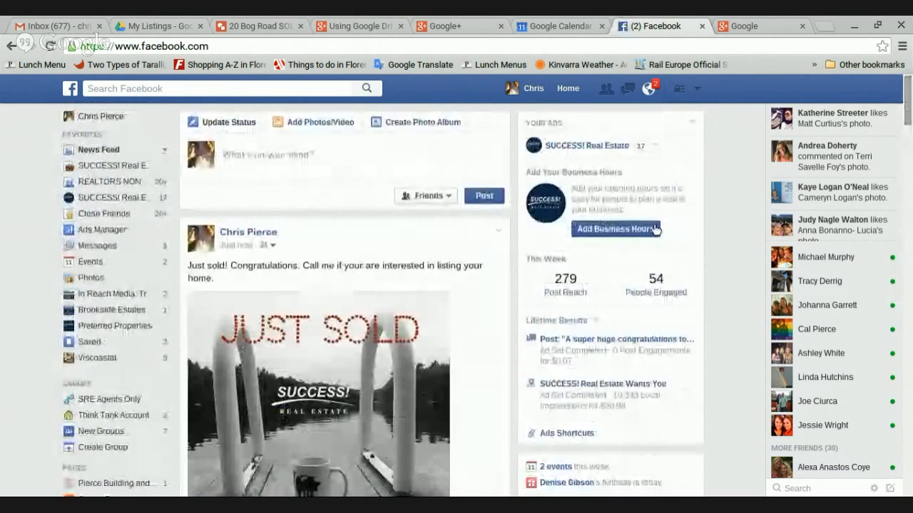
click(499, 231)
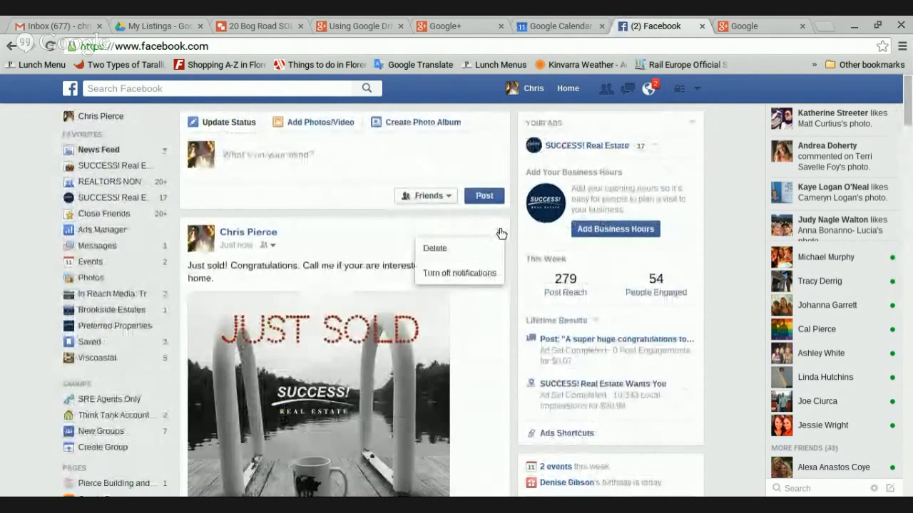
click(484, 249)
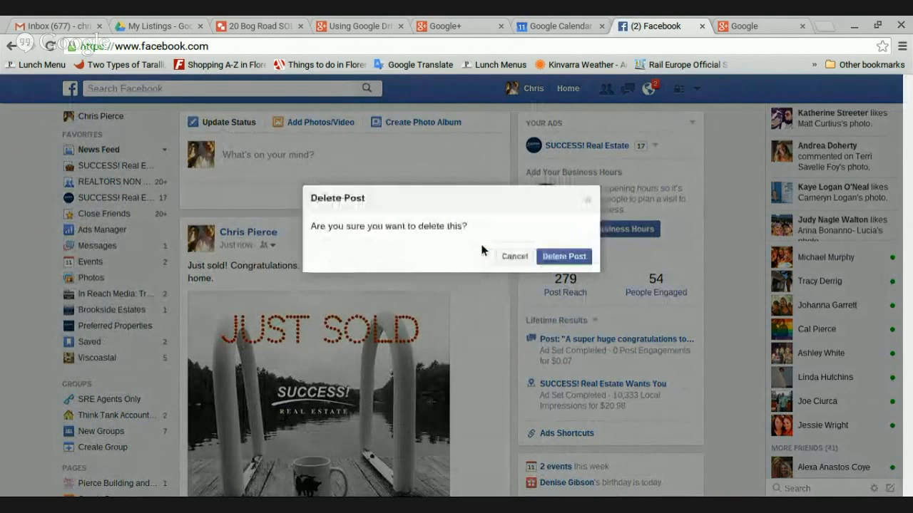
click(573, 258)
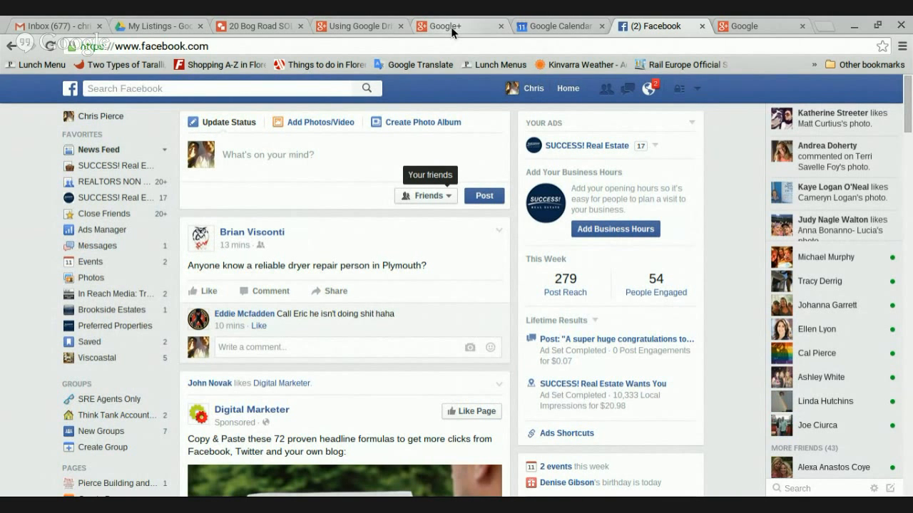
click(283, 28)
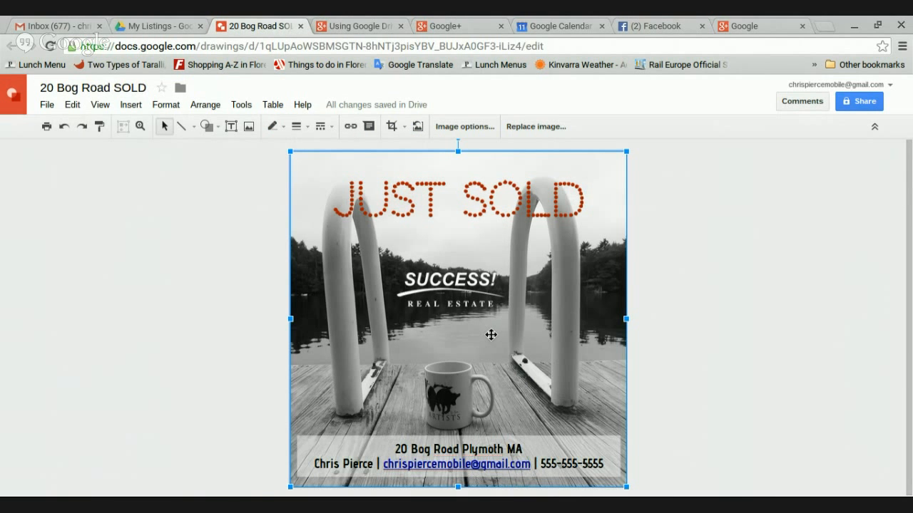